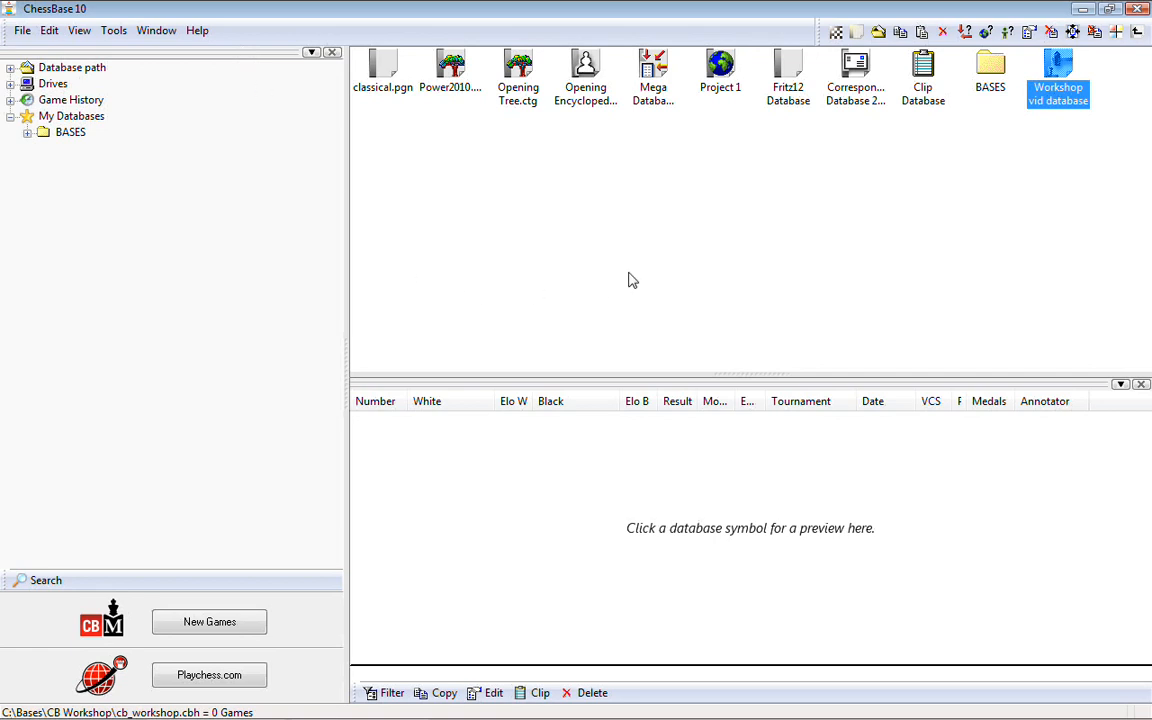
# Step: Open the Workshop vid database to view its game list, and return to the database overview
pyautogui.click(1047, 130)
pyautogui.click(1052, 97)
pyautogui.doubleClick(1068, 79)
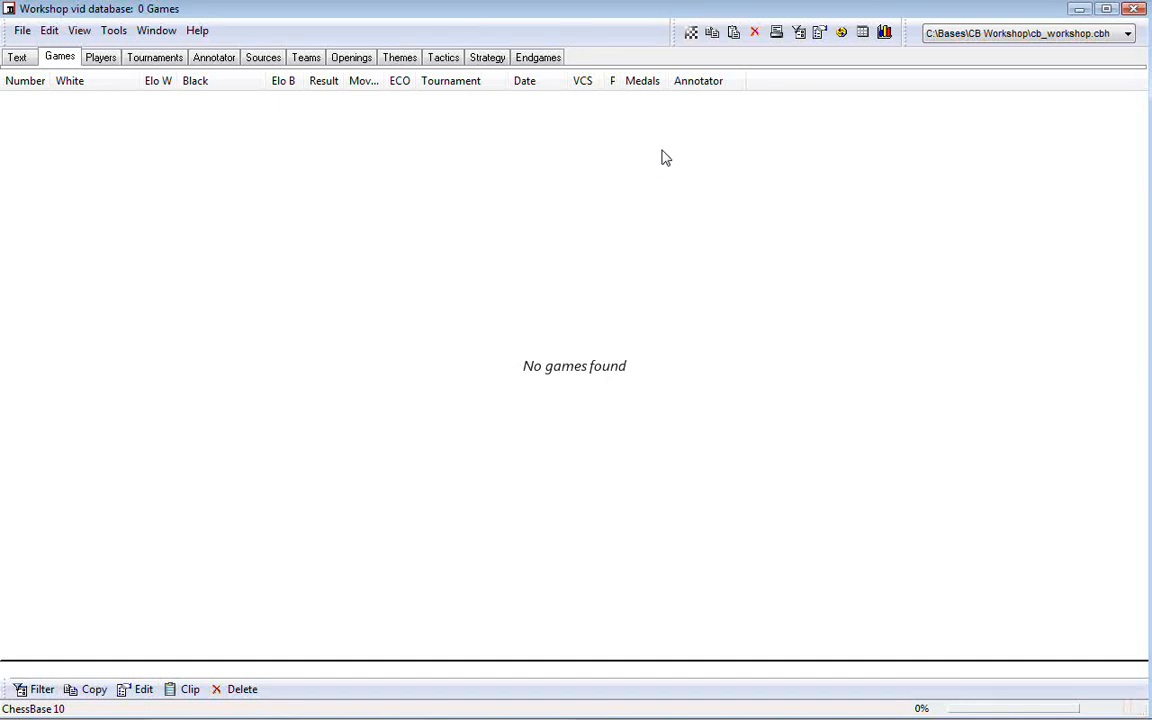
pyautogui.click(1134, 10)
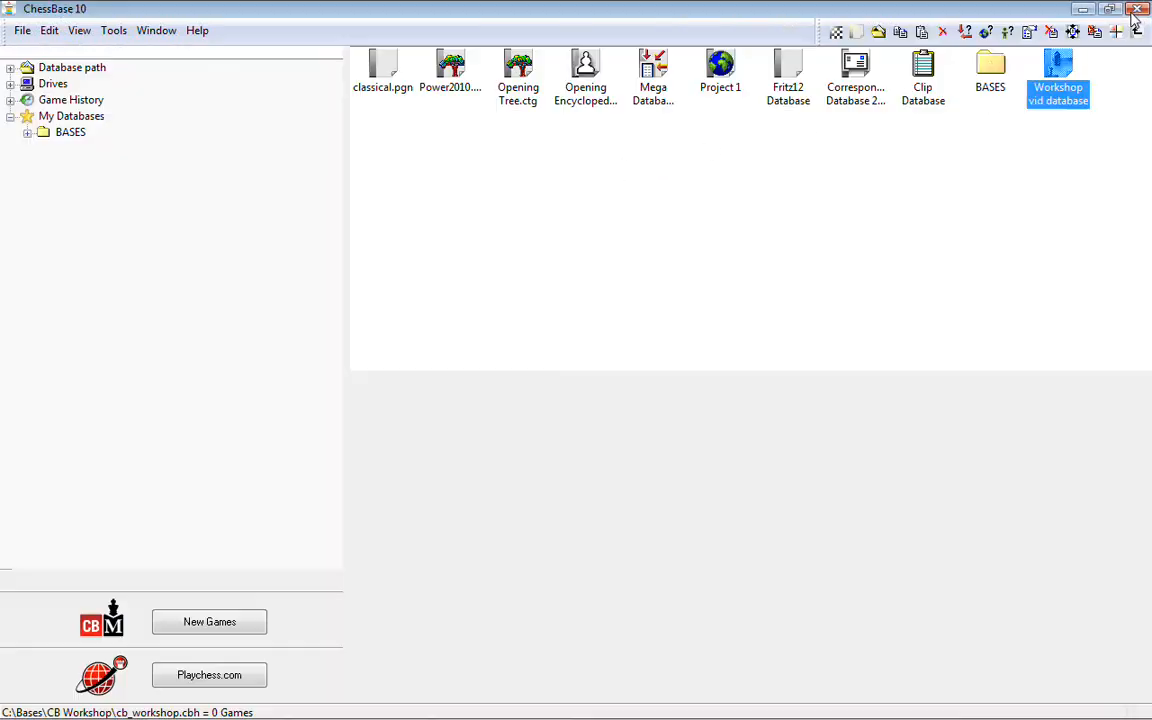
pyautogui.doubleClick(1058, 72)
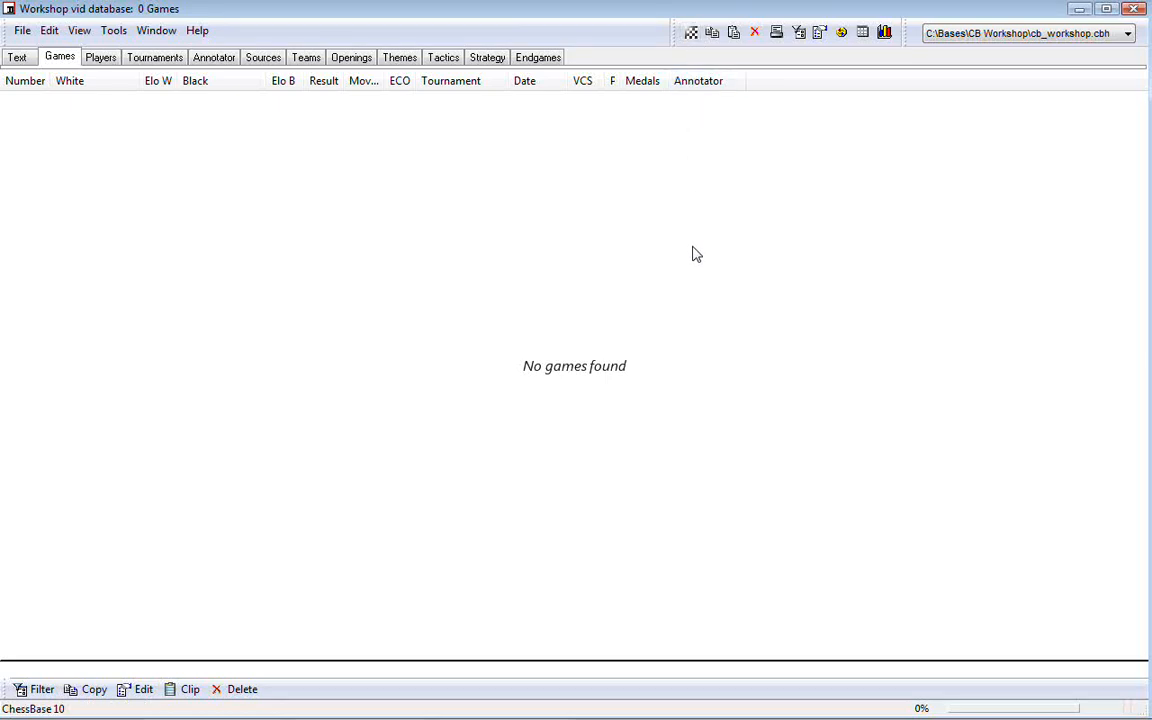
pyautogui.click(1140, 9)
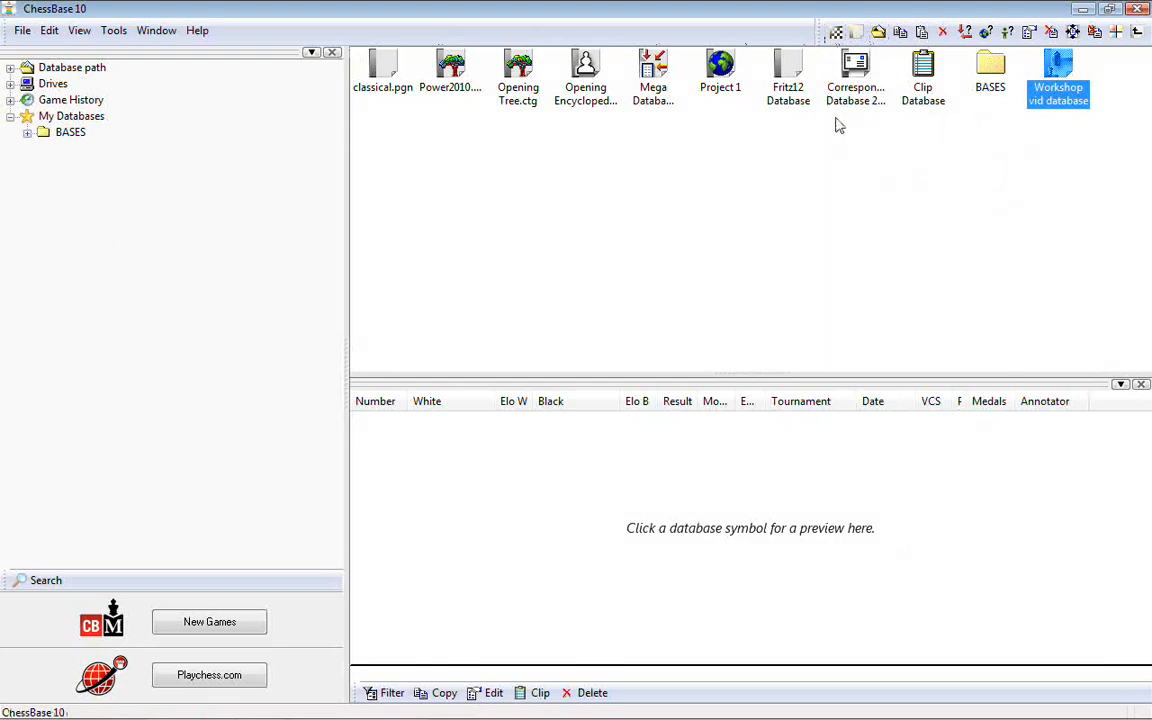
# Step: Open a blank board directly from the database overview without entering a database, and close it again
pyautogui.click(836, 33)
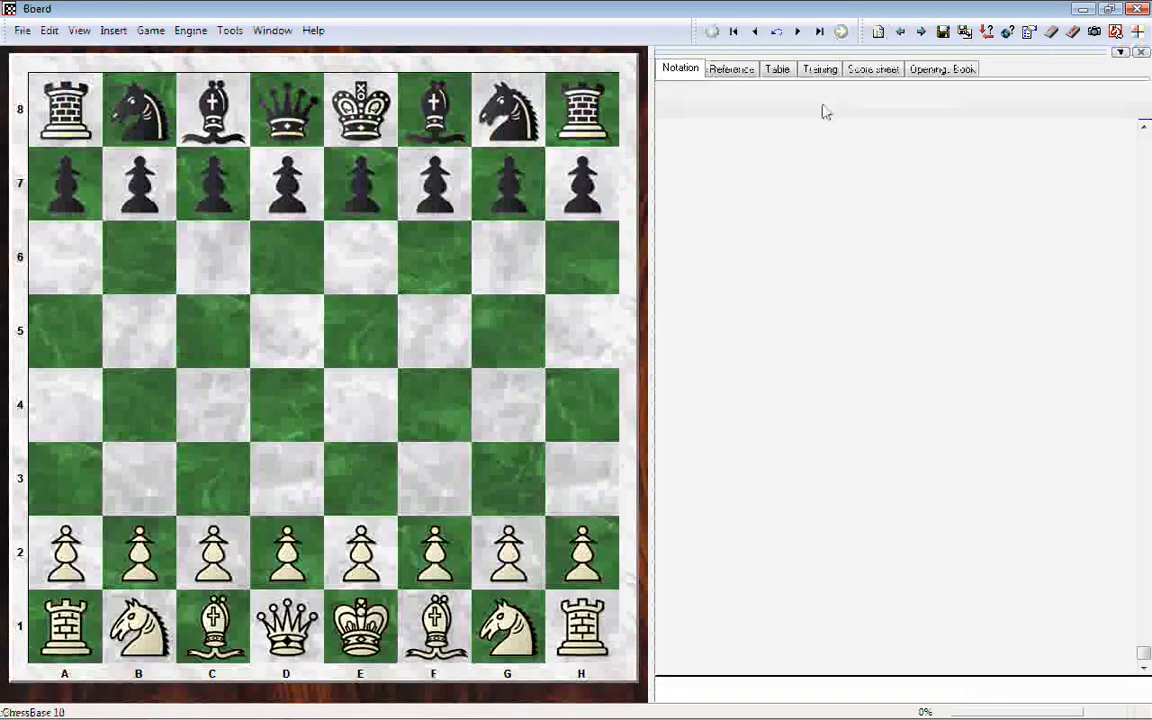
pyautogui.click(1141, 9)
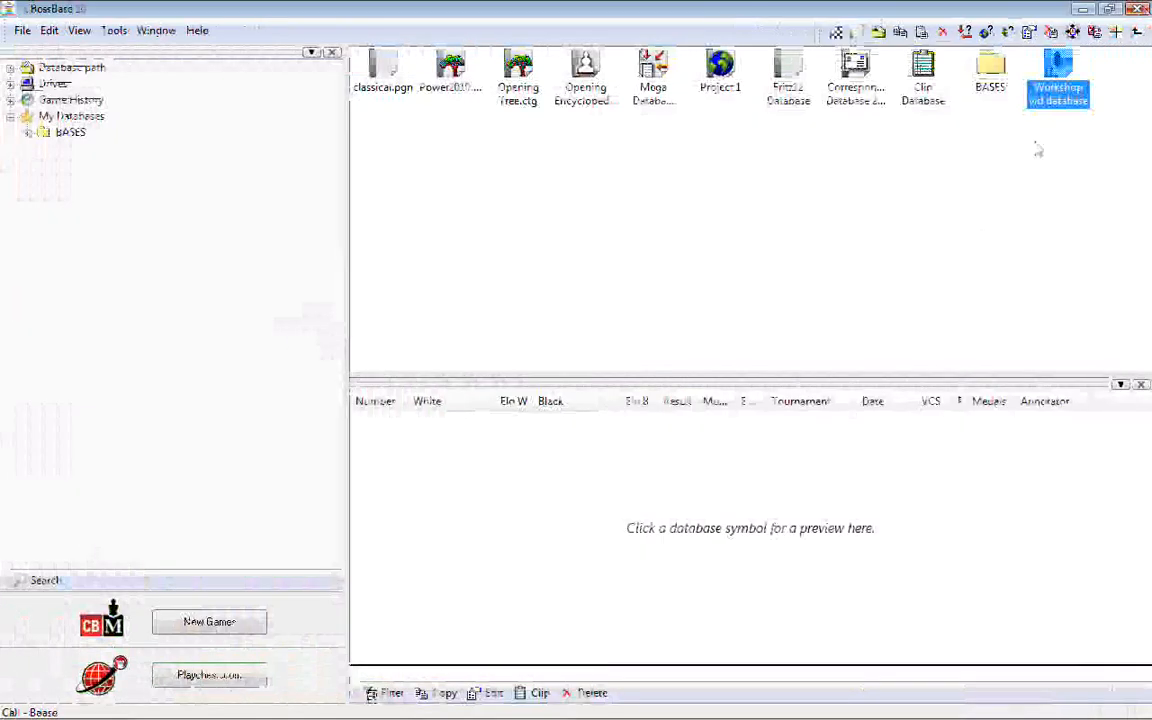
# Step: Open a new board within the Workshop vid database, look over its file commands, and return to the database overview
pyautogui.doubleClick(1060, 88)
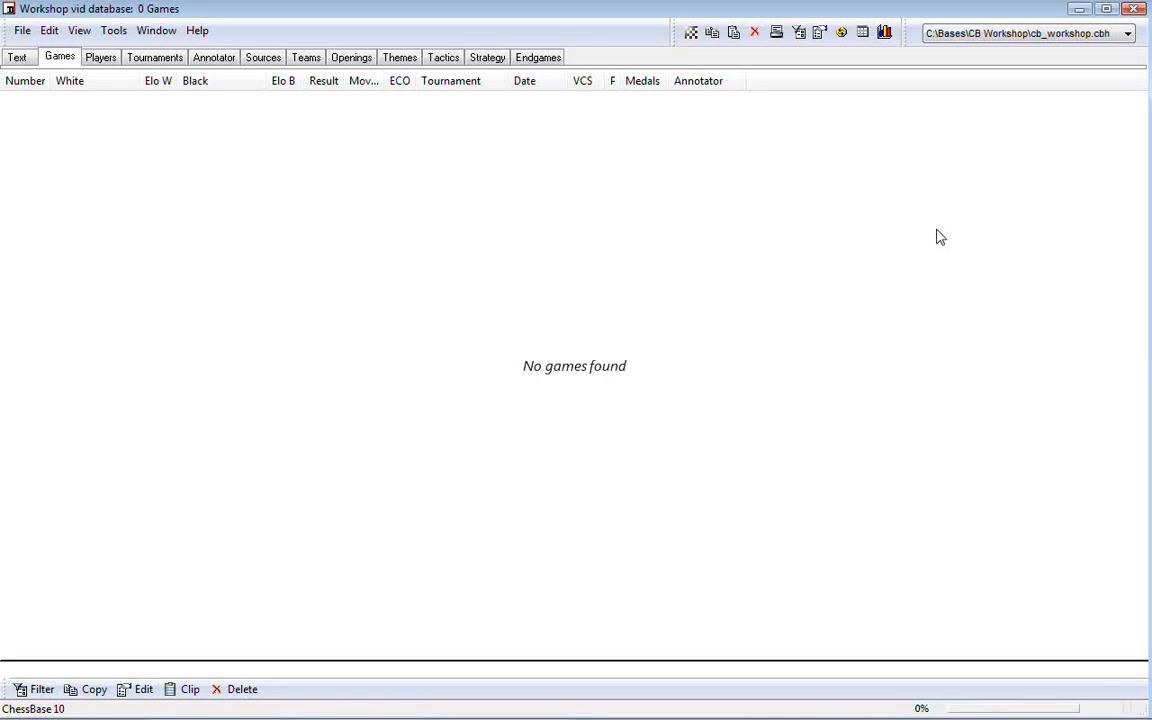
pyautogui.click(690, 33)
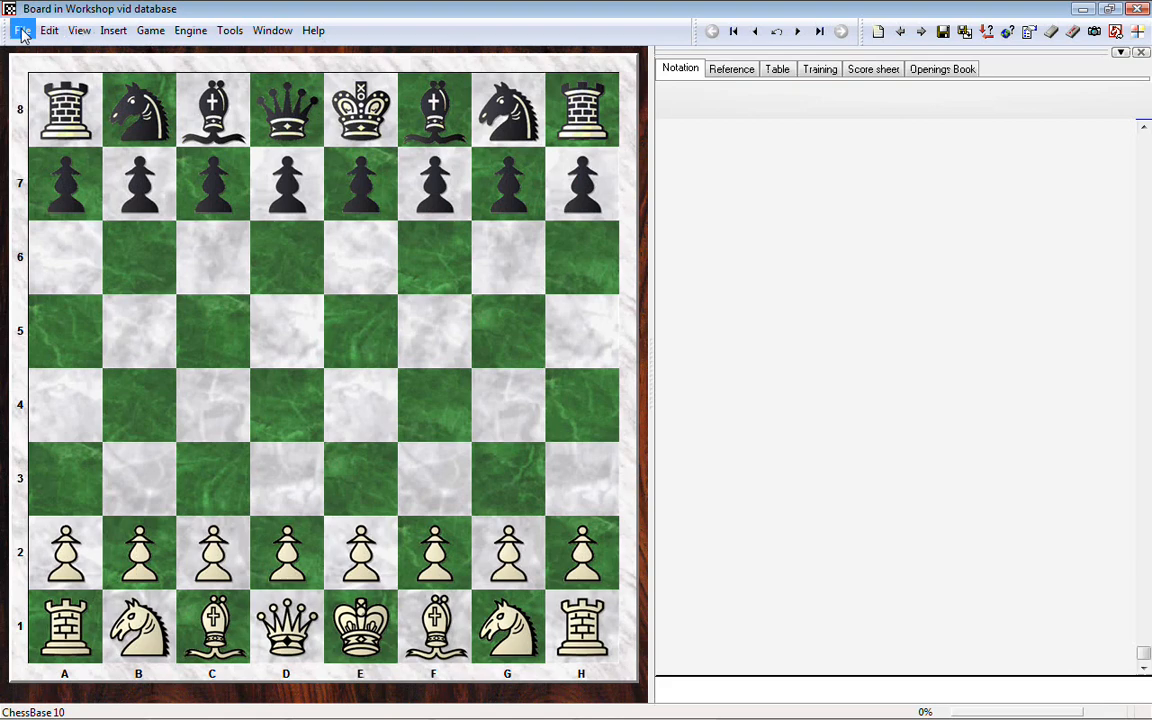
pyautogui.click(22, 31)
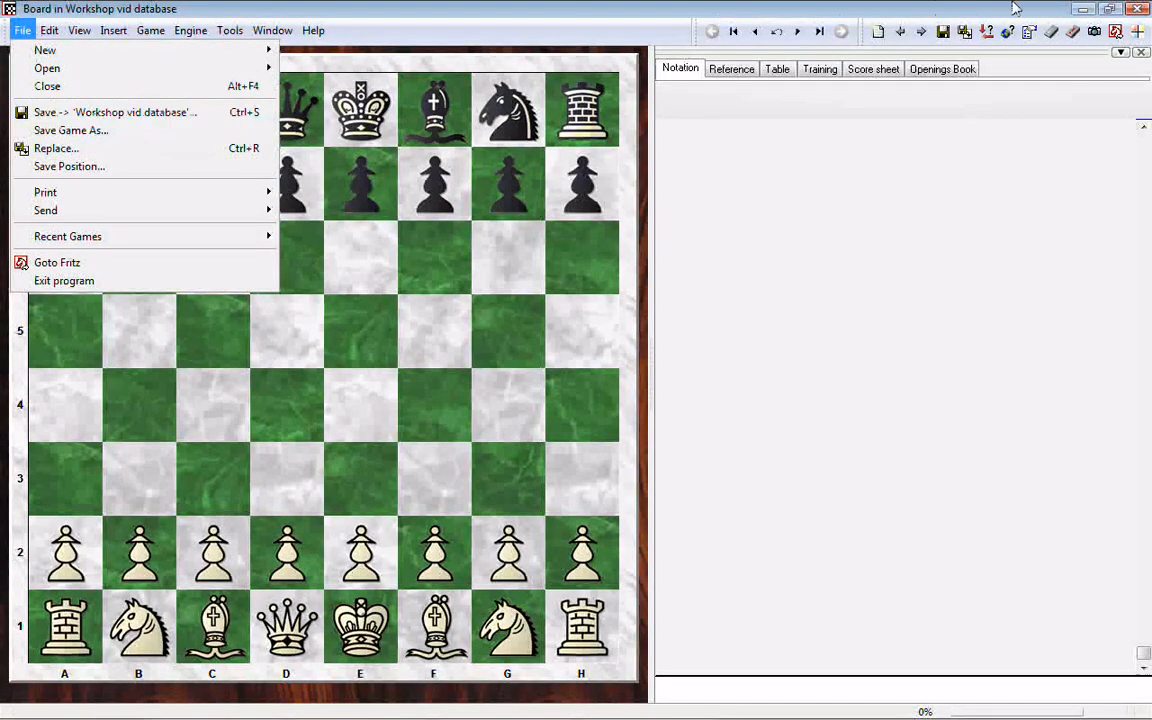
pyautogui.click(755, 8)
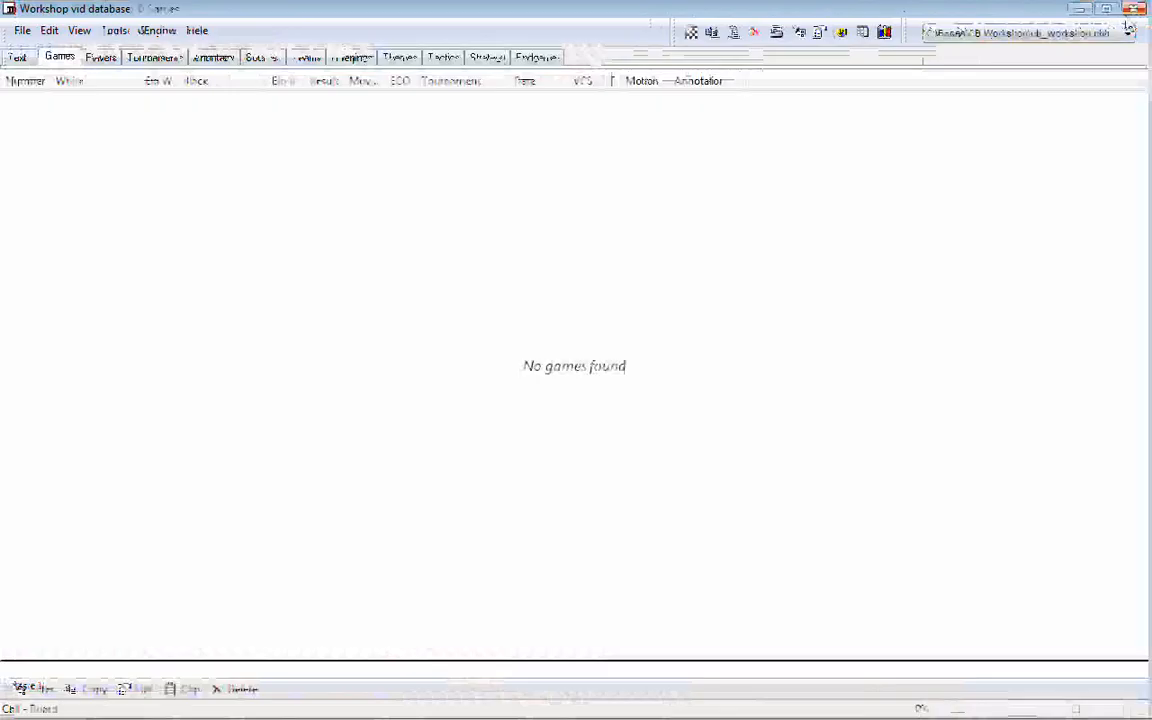
pyautogui.click(1132, 11)
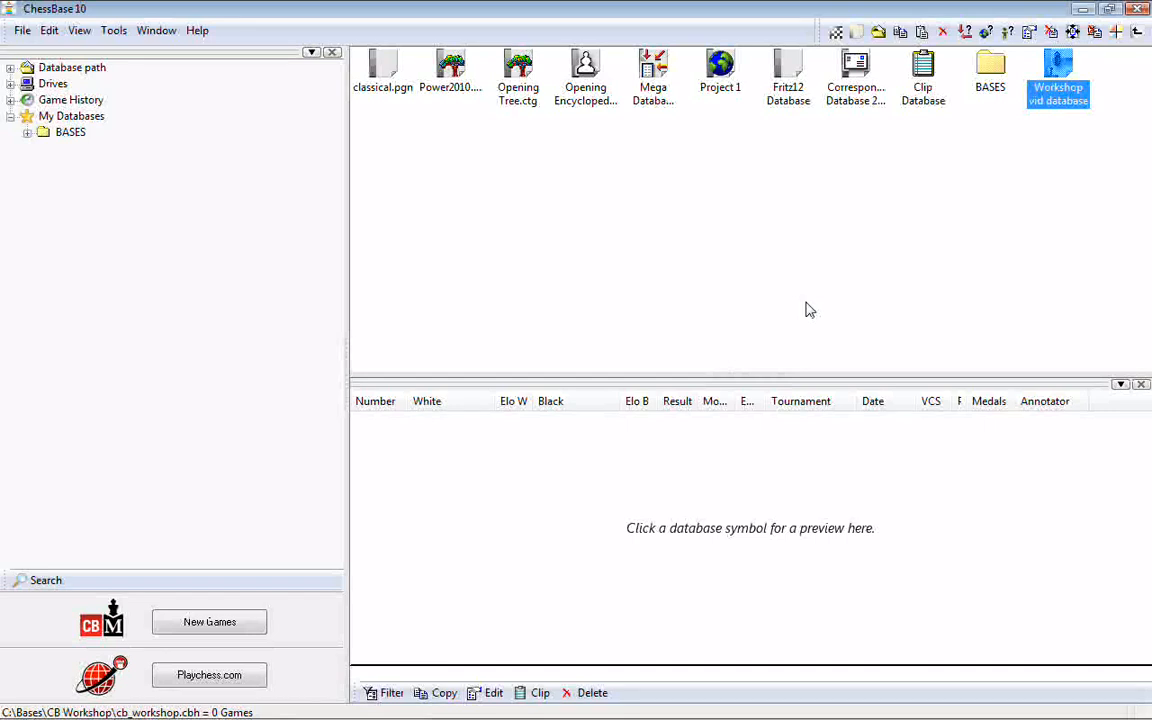
# Step: Open a new board from inside the Workshop vid database and check that its save command targets that database
pyautogui.doubleClick(1062, 78)
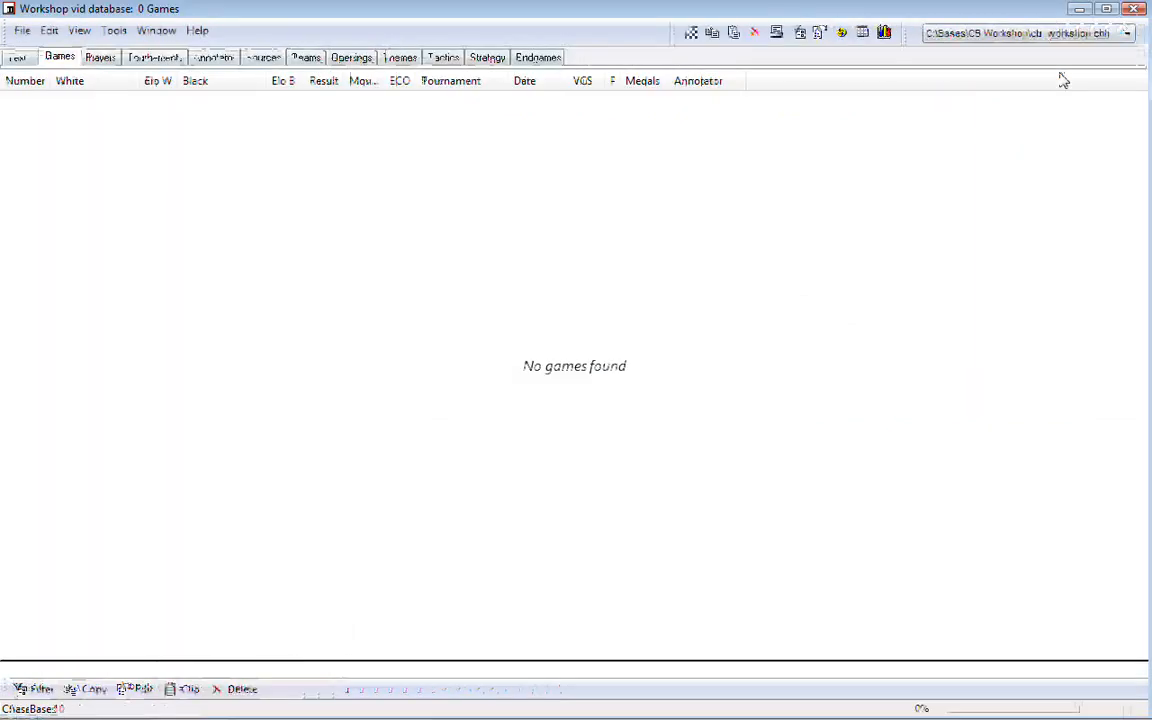
pyautogui.click(690, 34)
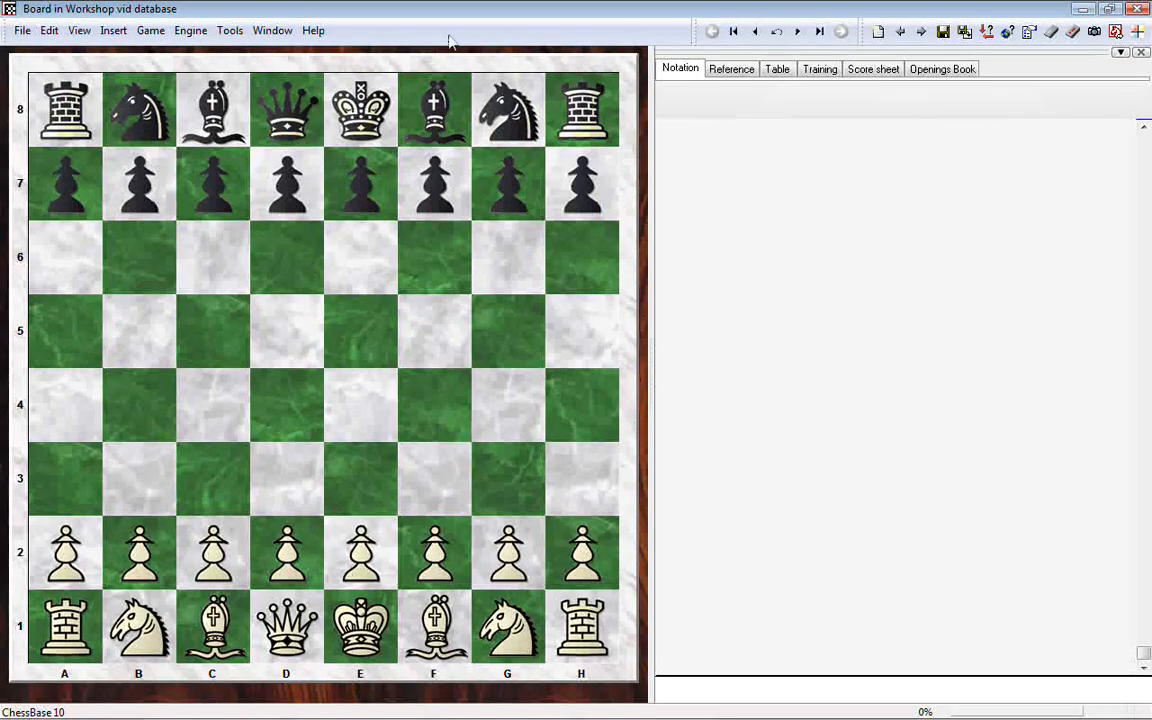
pyautogui.click(21, 30)
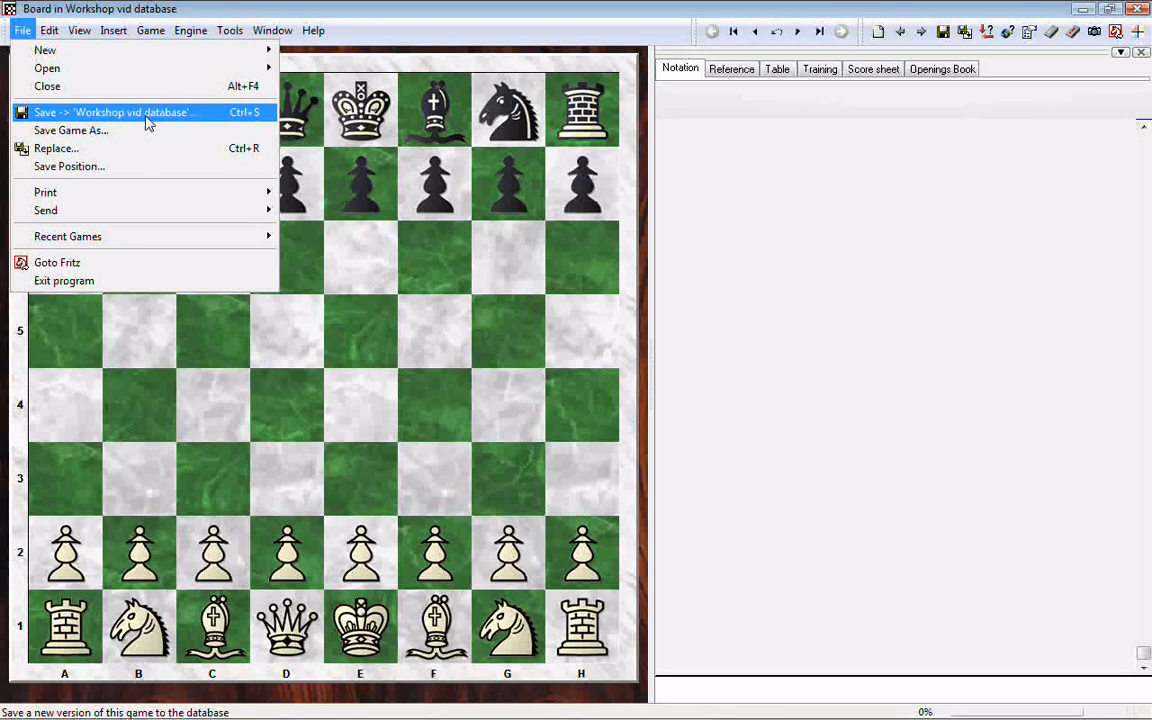
pyautogui.click(380, 11)
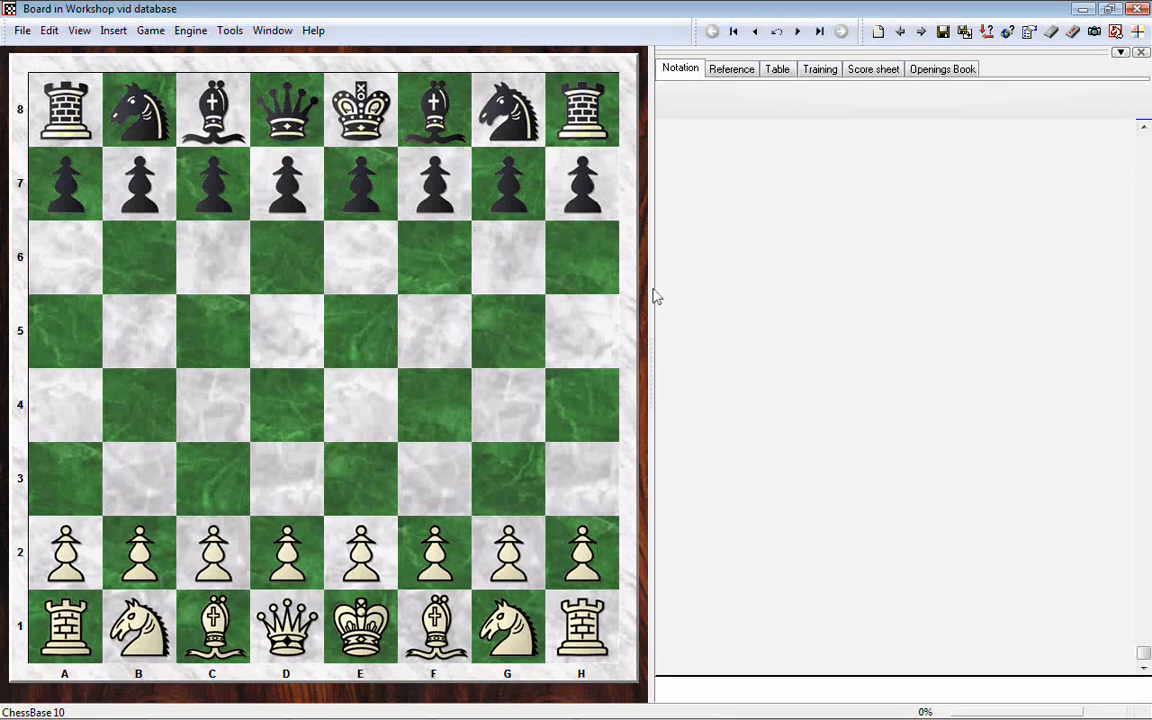
# Step: Play the king's pawn to e4 and step back to the starting position
pyautogui.moveTo(365, 552)
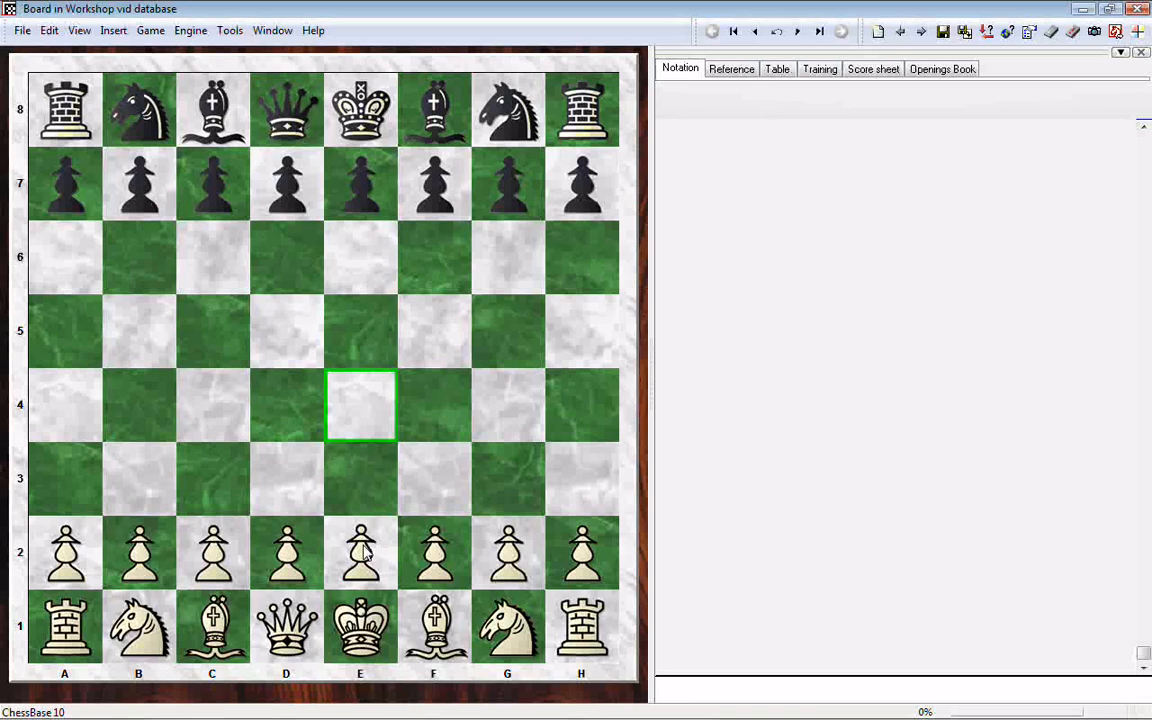
pyautogui.moveTo(365, 552)
pyautogui.mouseDown()
pyautogui.moveTo(637, 460)
pyautogui.moveTo(341, 422)
pyautogui.moveTo(677, 515)
pyautogui.moveTo(470, 525)
pyautogui.moveTo(843, 517)
pyautogui.moveTo(357, 555)
pyautogui.mouseUp()
pyautogui.click(356, 553)
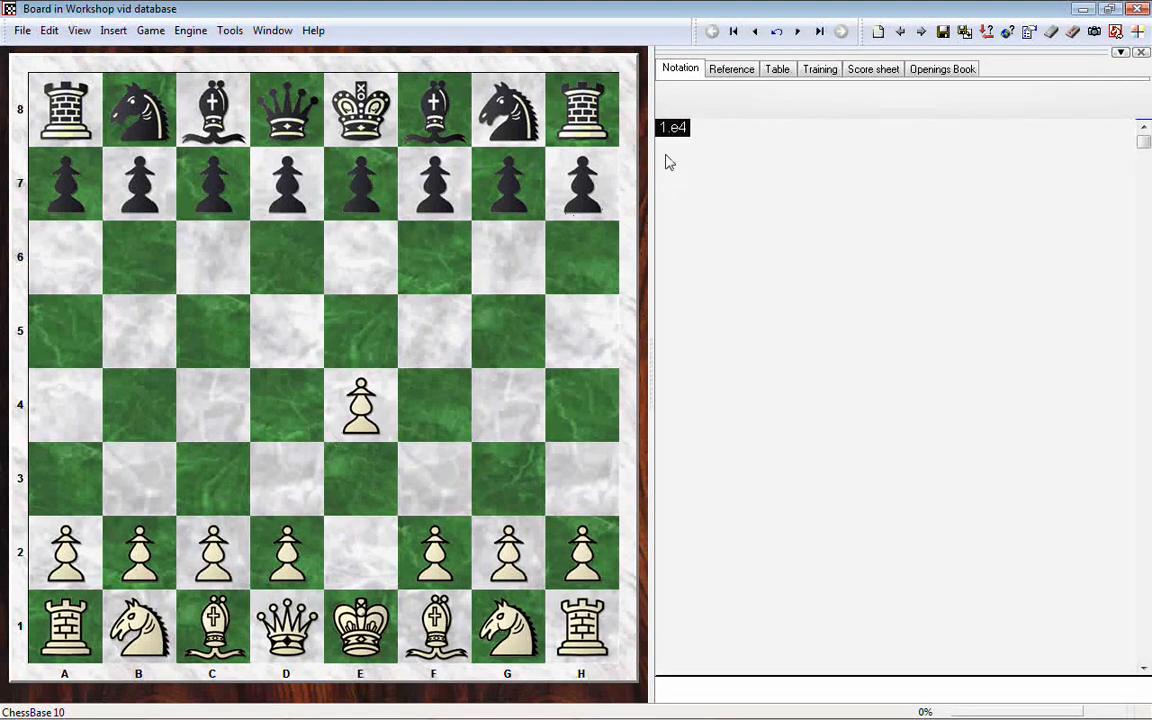
pyautogui.click(757, 37)
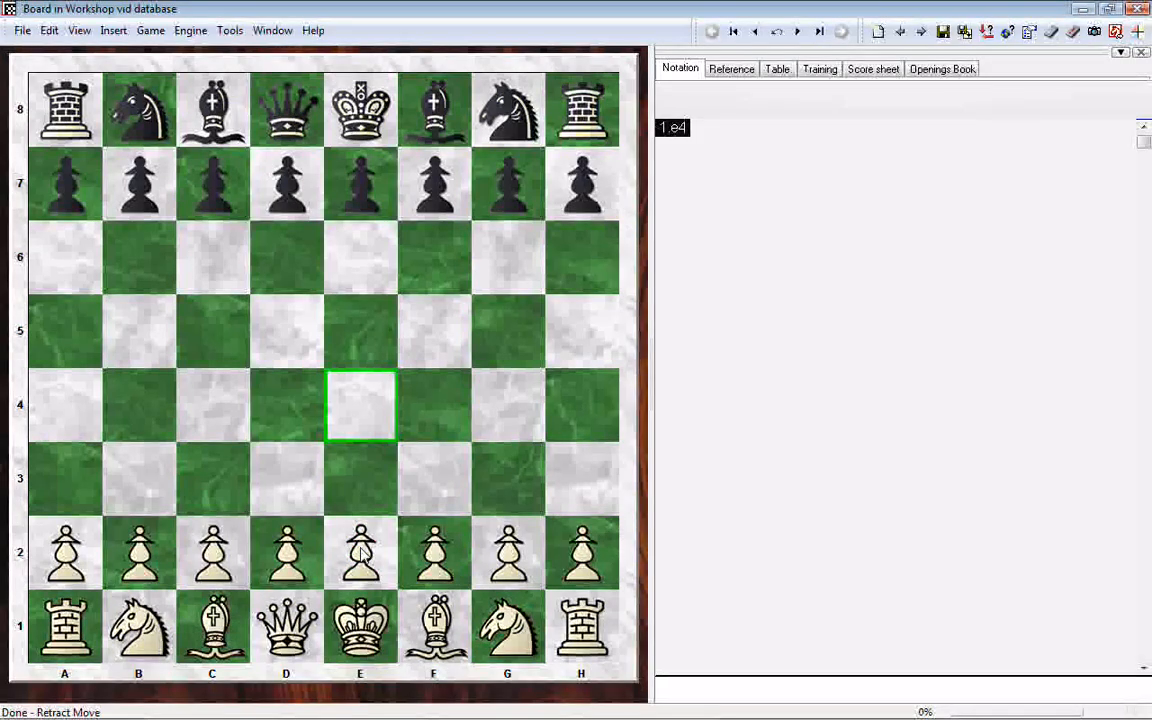
# Step: Enter the opening moves 1.e4 e5 2.d4 exd4 3.c3 dxc3 on the board
pyautogui.moveTo(361, 547)
pyautogui.mouseDown()
pyautogui.moveTo(379, 536)
pyautogui.moveTo(355, 543)
pyautogui.mouseUp()
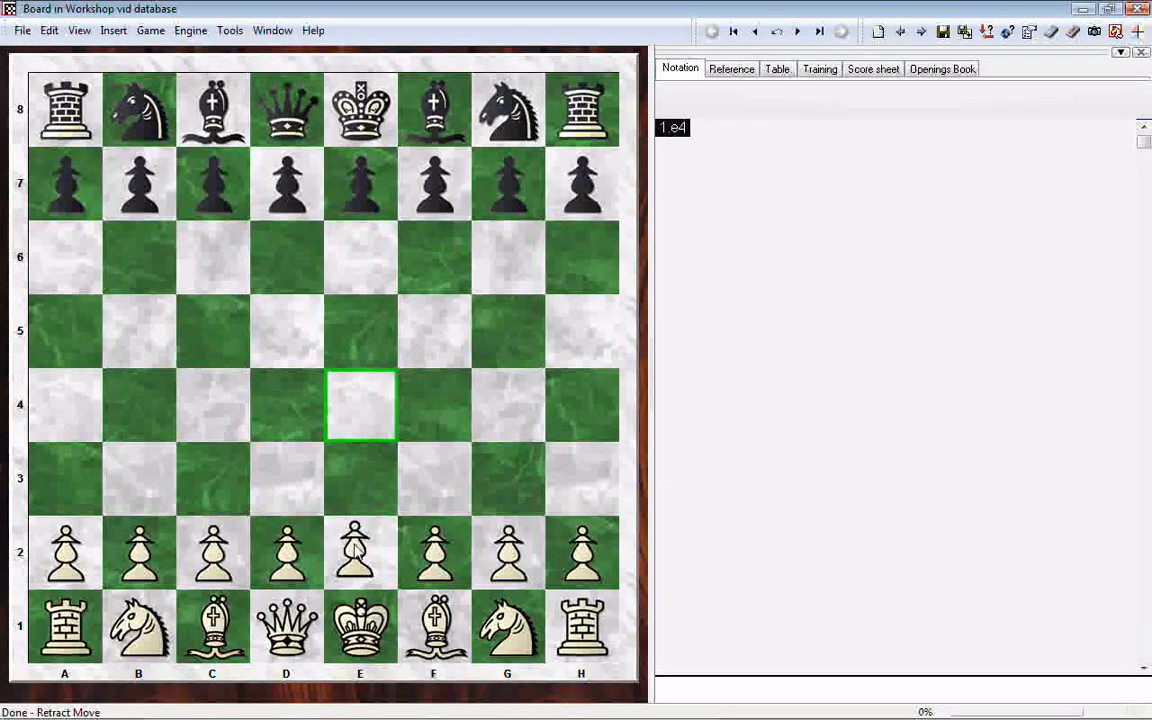
pyautogui.moveTo(355, 545); pyautogui.dragTo(365, 405)
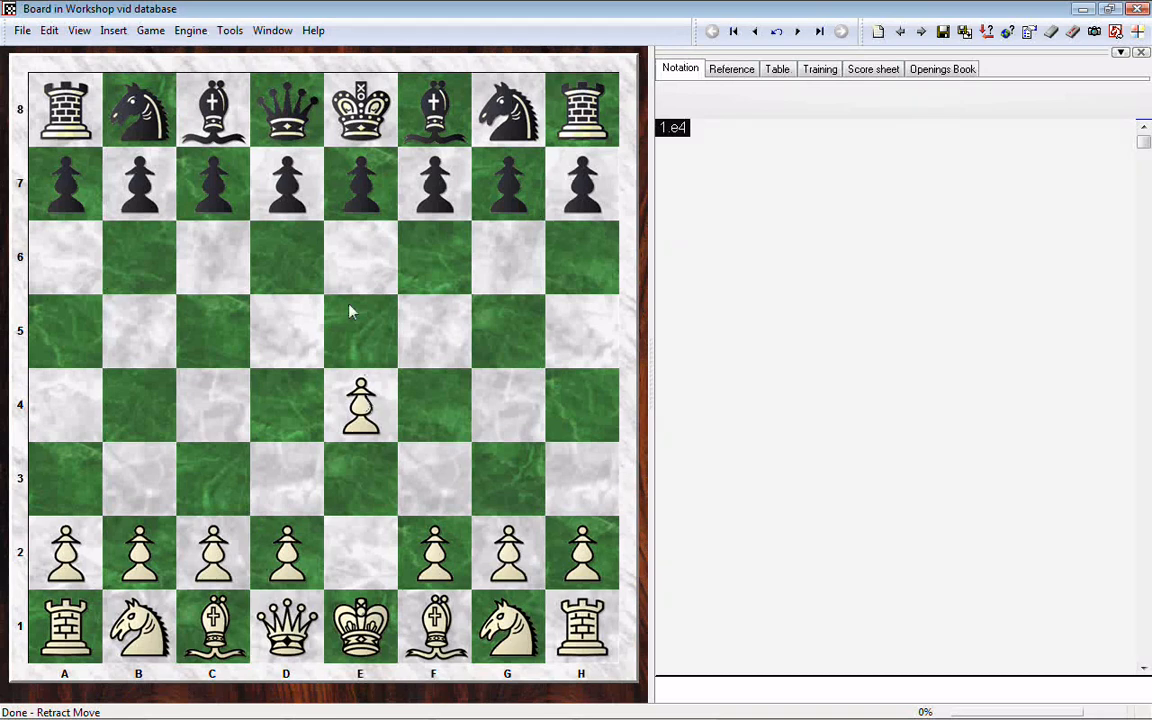
pyautogui.click(360, 190)
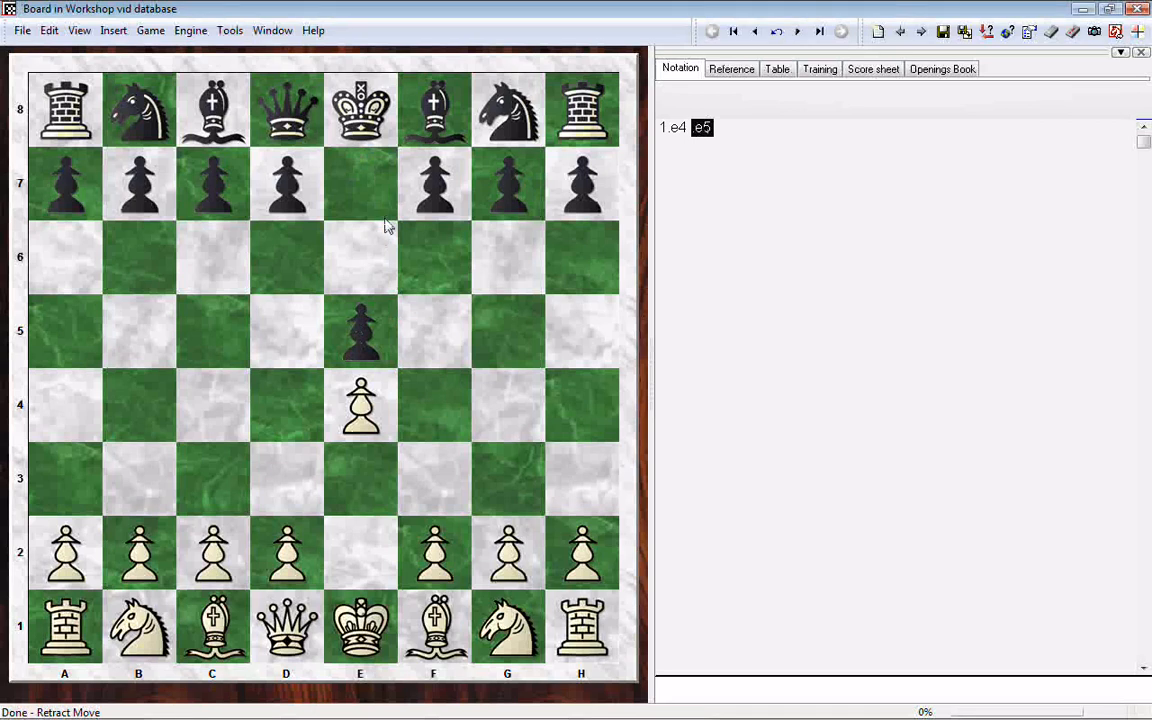
pyautogui.moveTo(287, 557)
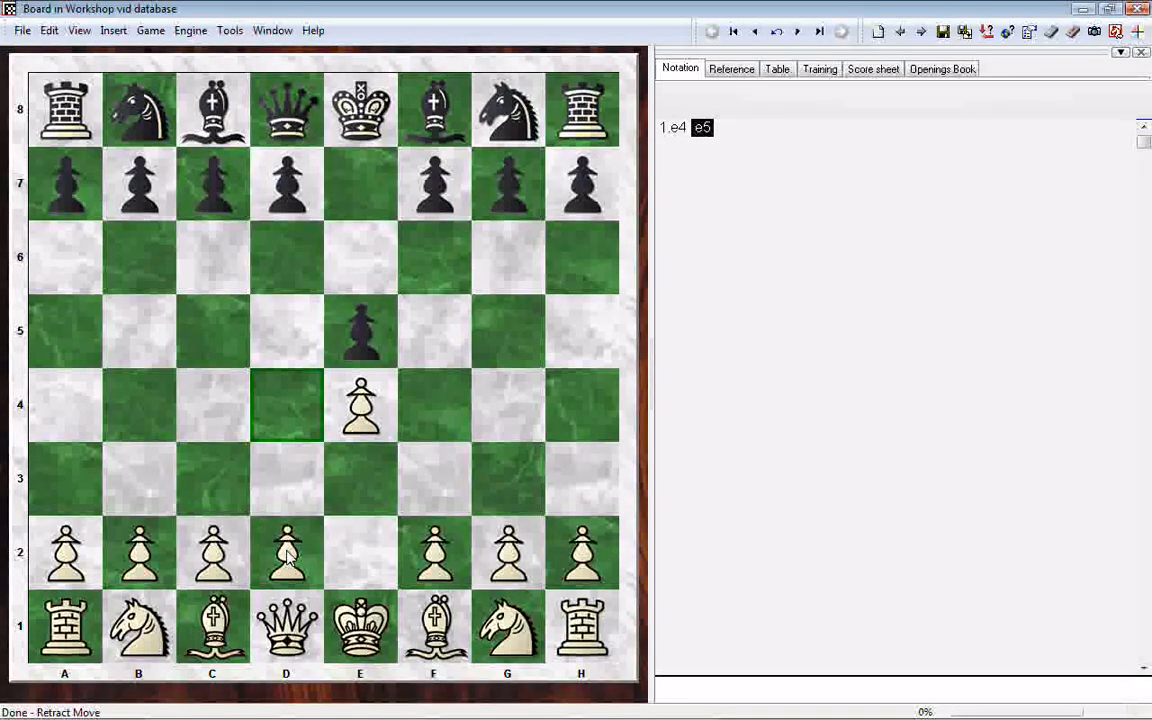
pyautogui.click(287, 557)
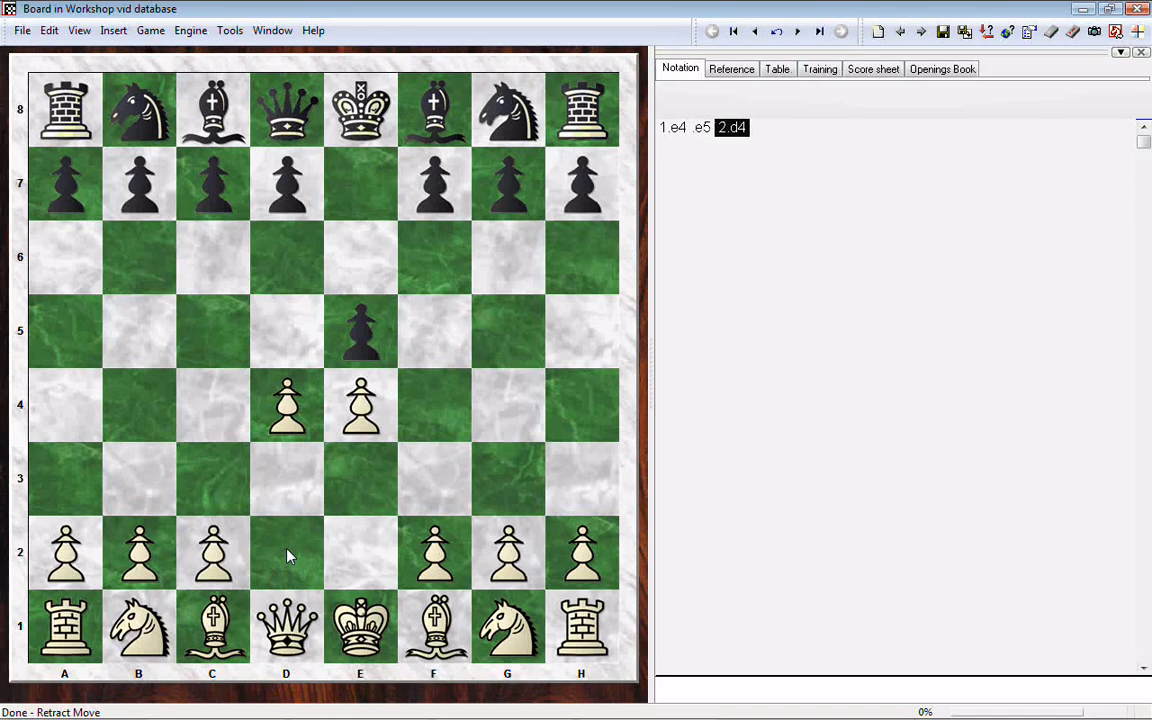
pyautogui.moveTo(375, 333); pyautogui.dragTo(292, 400)
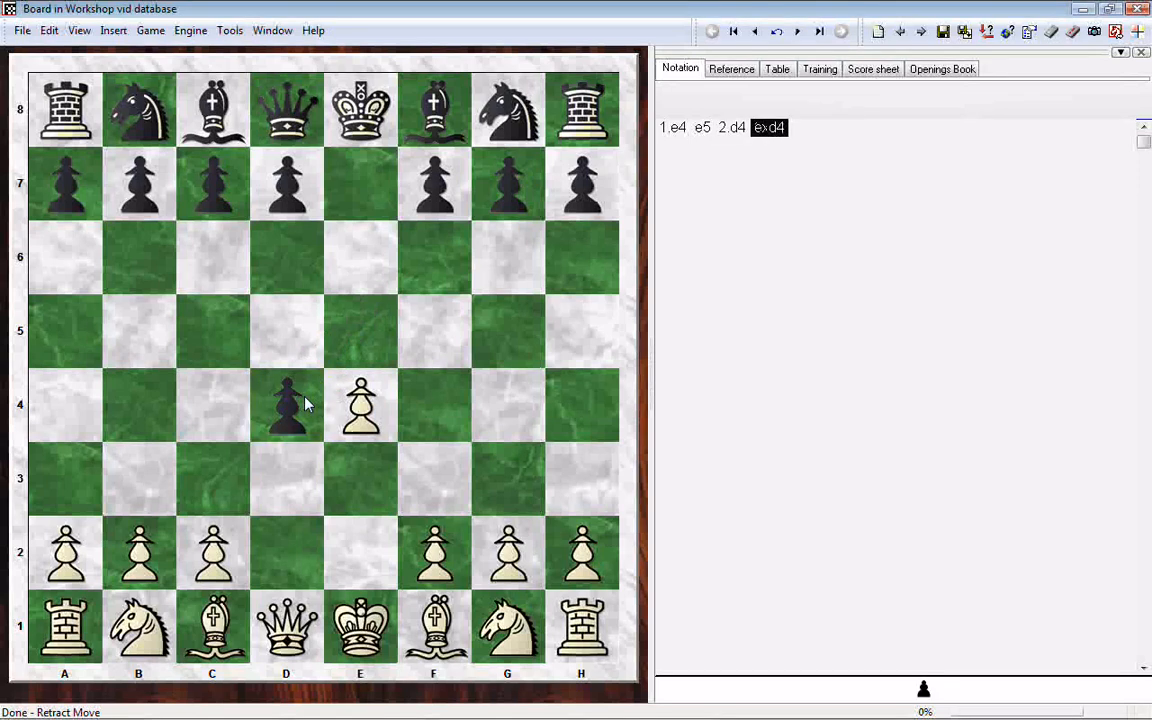
pyautogui.click(229, 488)
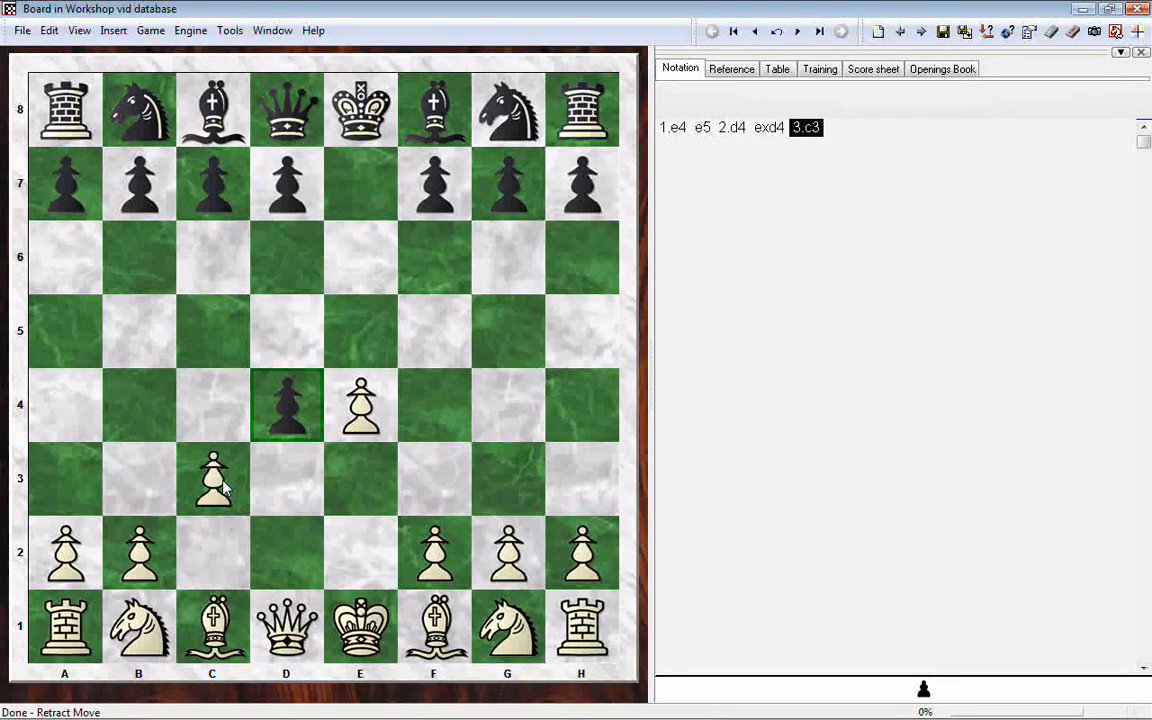
pyautogui.click(222, 485)
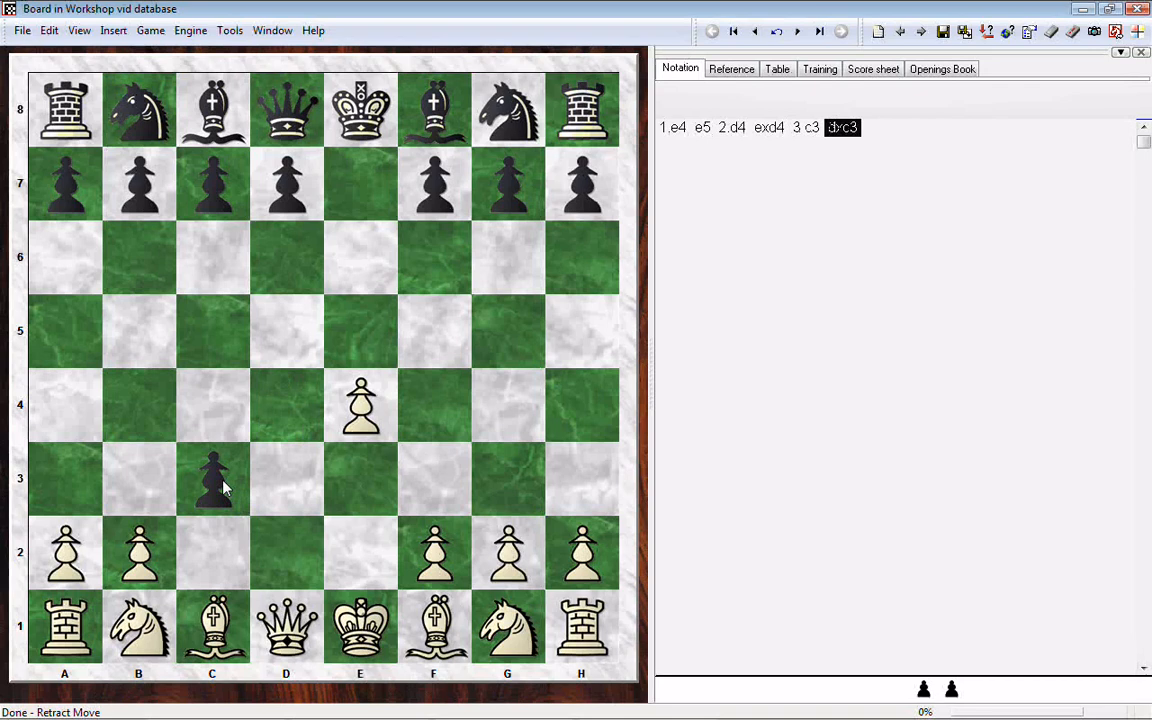
# Step: Continue the game with 4.Bc4 cxb2 5.Bxb2 d5 6.Bxd5 Nf6 7.Bxf7+ Kxf7
pyautogui.moveTo(428, 618); pyautogui.dragTo(208, 416)
pyautogui.moveTo(217, 497); pyautogui.dragTo(140, 550)
pyautogui.moveTo(212, 625); pyautogui.dragTo(141, 543)
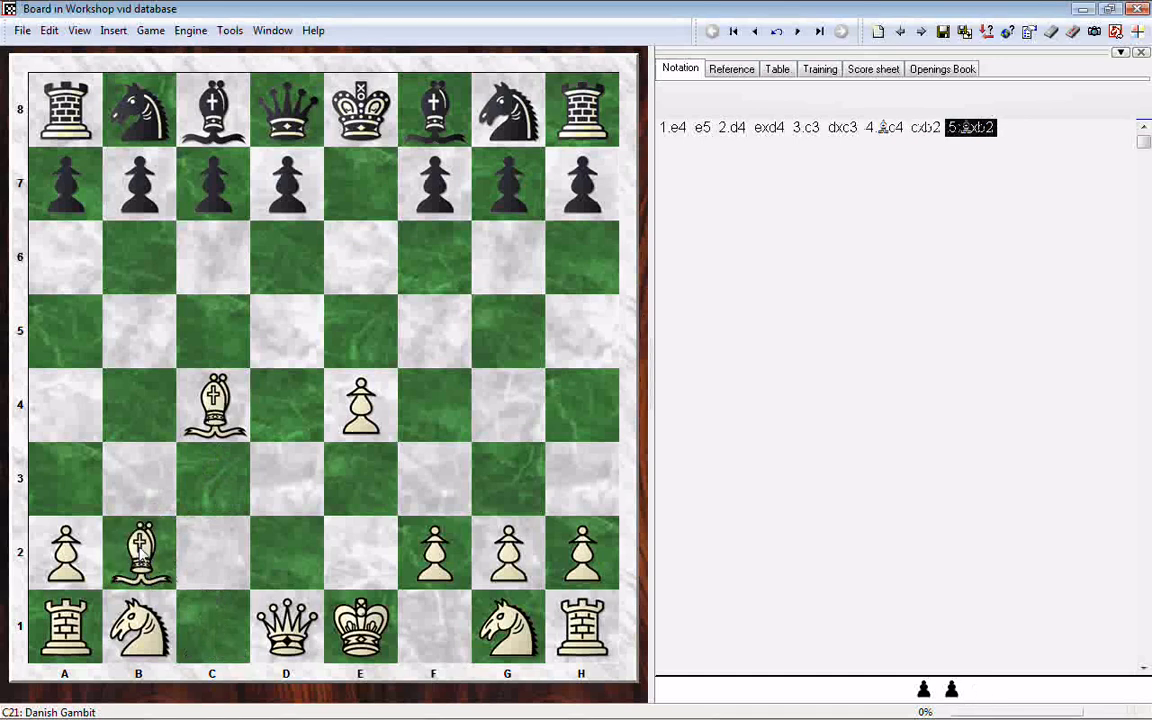
pyautogui.moveTo(276, 210); pyautogui.dragTo(284, 343)
pyautogui.moveTo(205, 380); pyautogui.dragTo(286, 345)
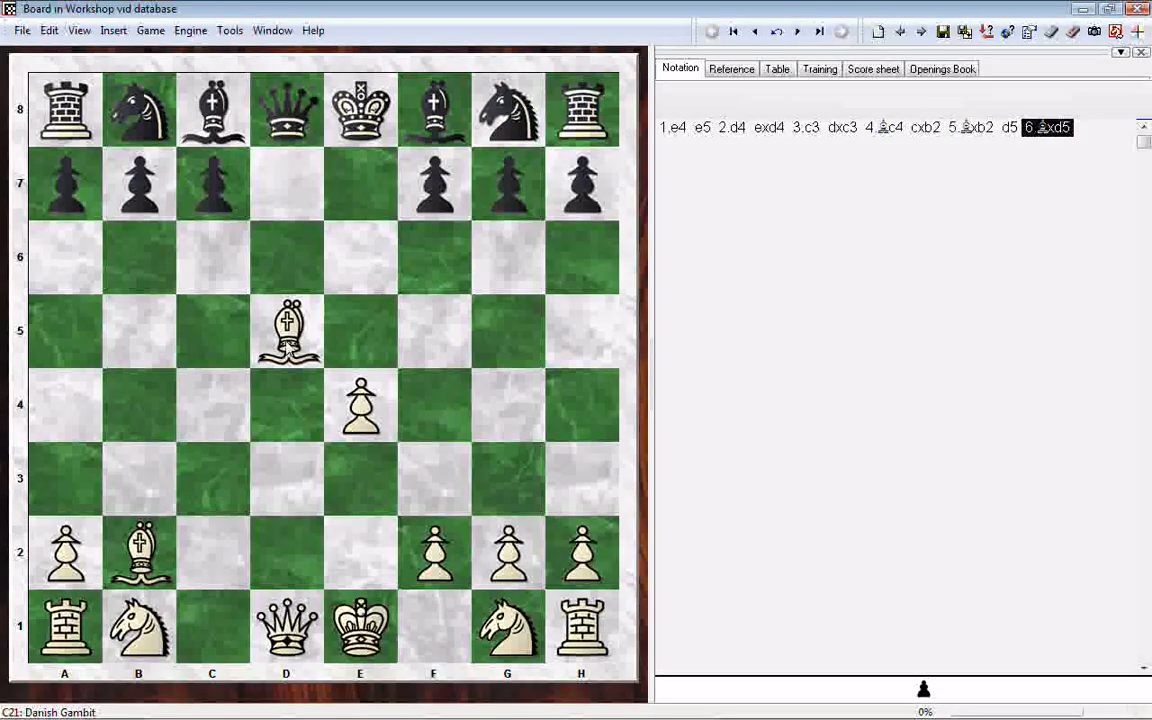
pyautogui.moveTo(485, 115); pyautogui.dragTo(436, 256)
pyautogui.moveTo(296, 340); pyautogui.dragTo(428, 200)
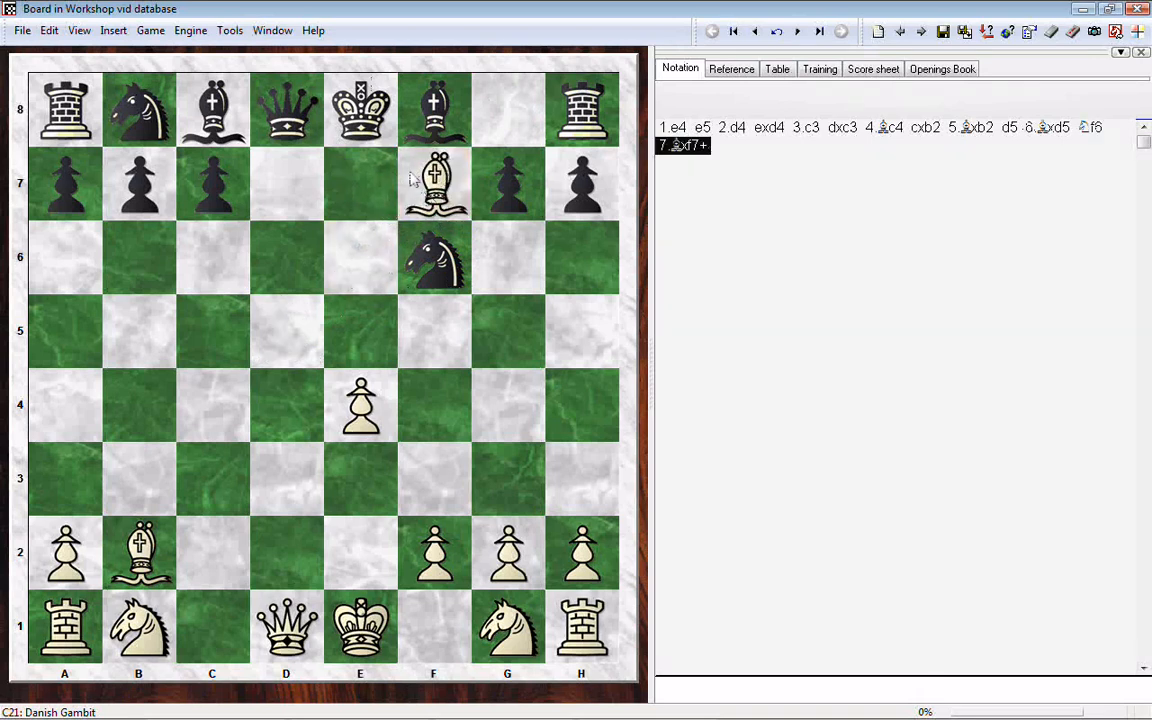
pyautogui.moveTo(340, 112); pyautogui.dragTo(440, 195)
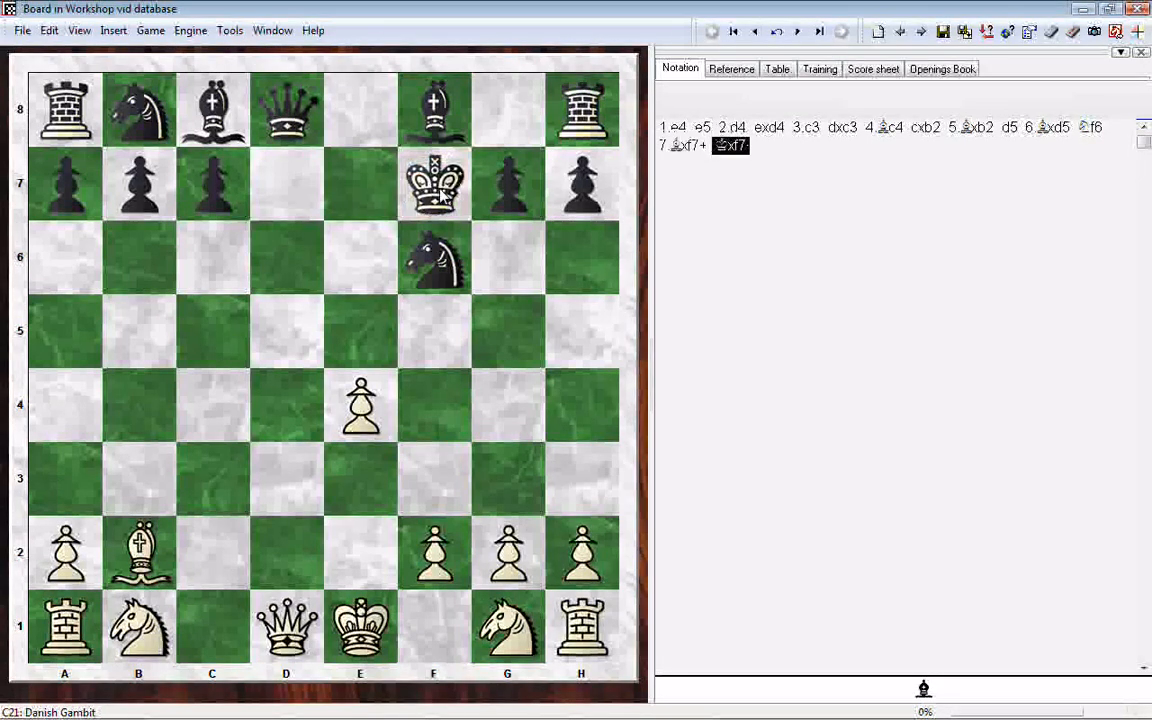
# Step: Add the moves 8.Qxd8 Bb4+ 9.Qd2 Bxd2+ 10.Nxd2 to the game
pyautogui.moveTo(288, 625); pyautogui.dragTo(305, 118)
pyautogui.moveTo(432, 115); pyautogui.dragTo(146, 422)
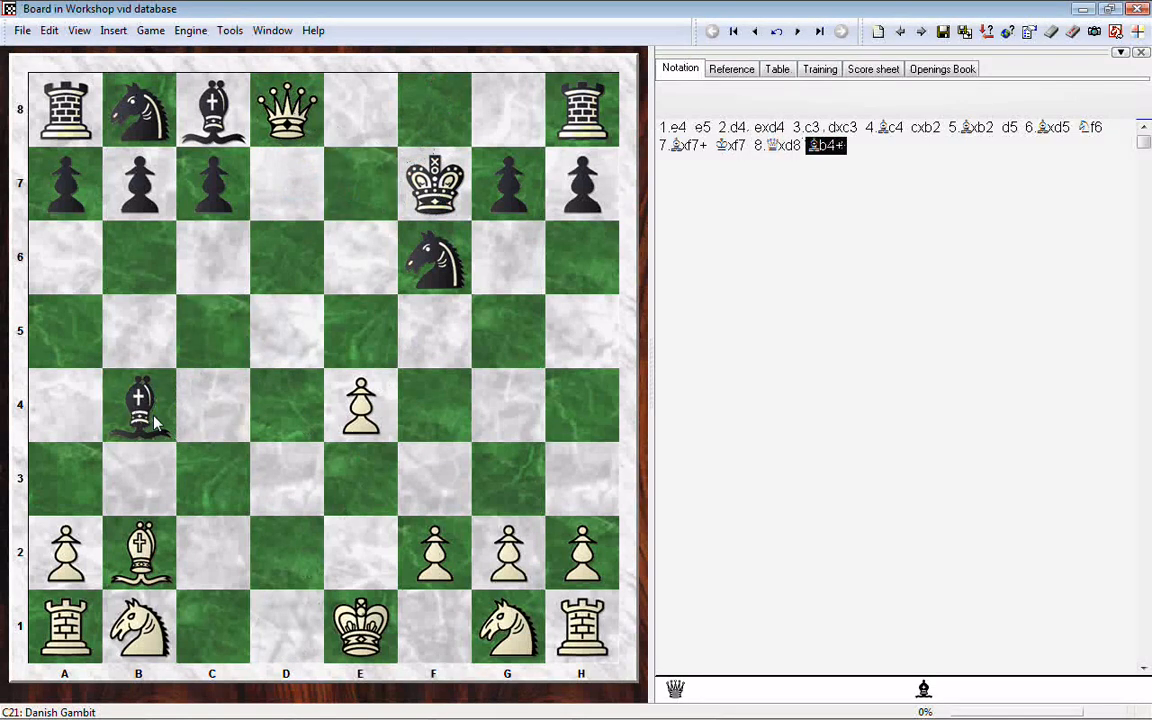
pyautogui.moveTo(288, 112); pyautogui.dragTo(288, 560)
pyautogui.moveTo(141, 400); pyautogui.dragTo(288, 552)
pyautogui.moveTo(146, 628); pyautogui.dragTo(289, 556)
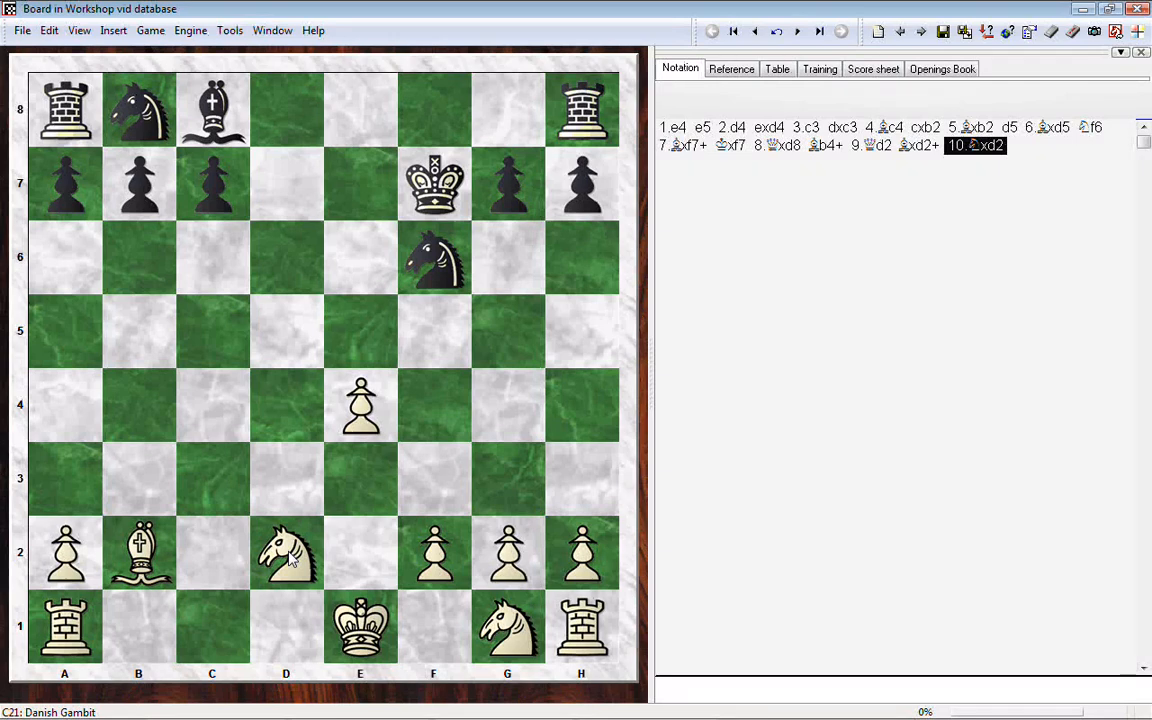
# Step: Start saving the entered game to the Workshop vid database
pyautogui.click(22, 30)
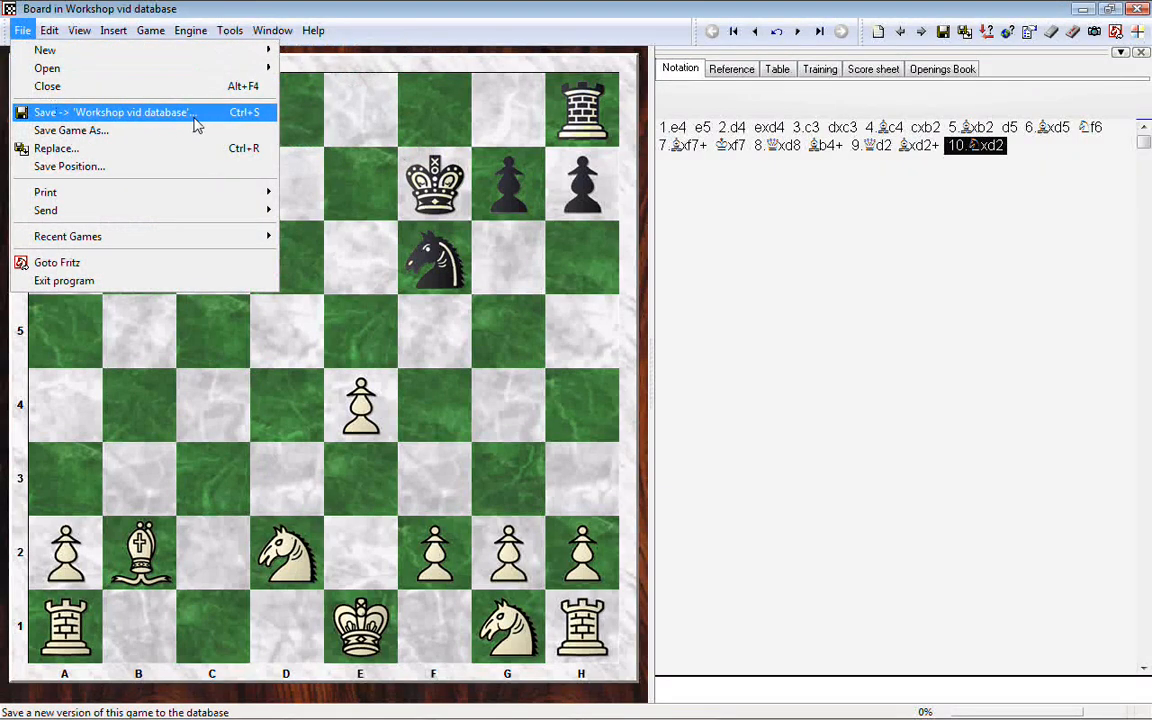
pyautogui.click(118, 116)
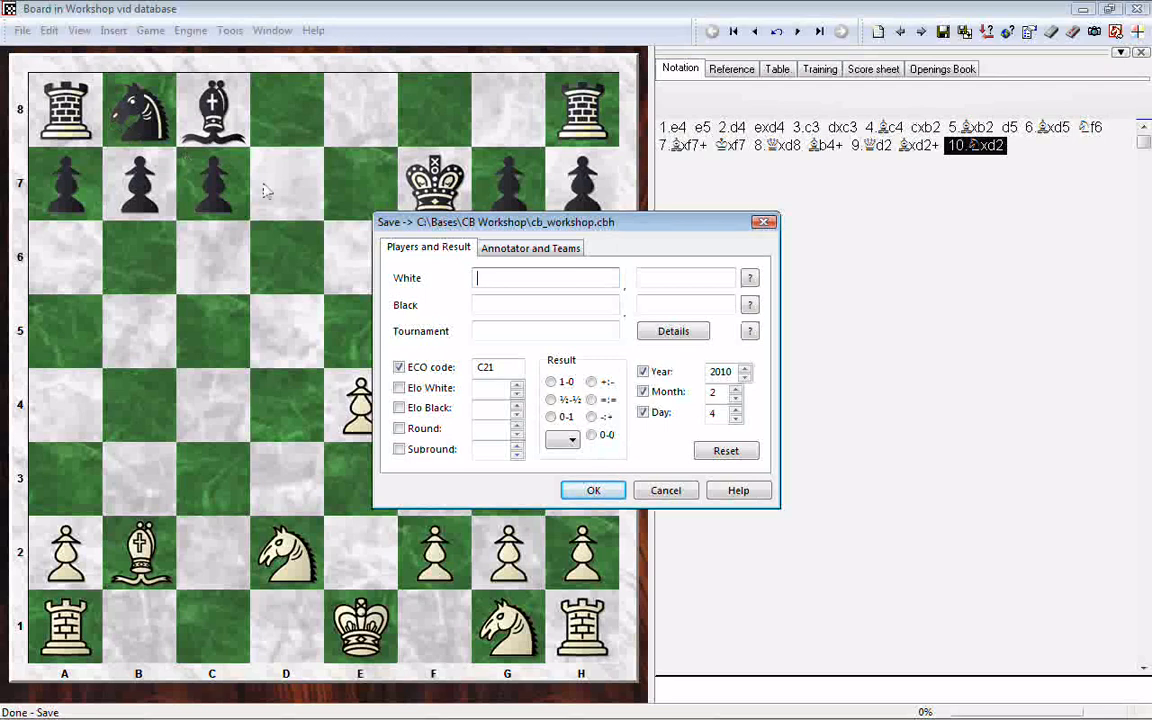
# Step: Fill in the White player's last name and first initial, and clear both entries again
pyautogui.write('IOP')
pyautogui.press('BackSpace')
pyautogui.press('BackSpace')
pyautogui.press('BackSpace')
pyautogui.press('BackSpace')
pyautogui.press('BackSpace')
pyautogui.write('Lope')
pyautogui.click(679, 280)
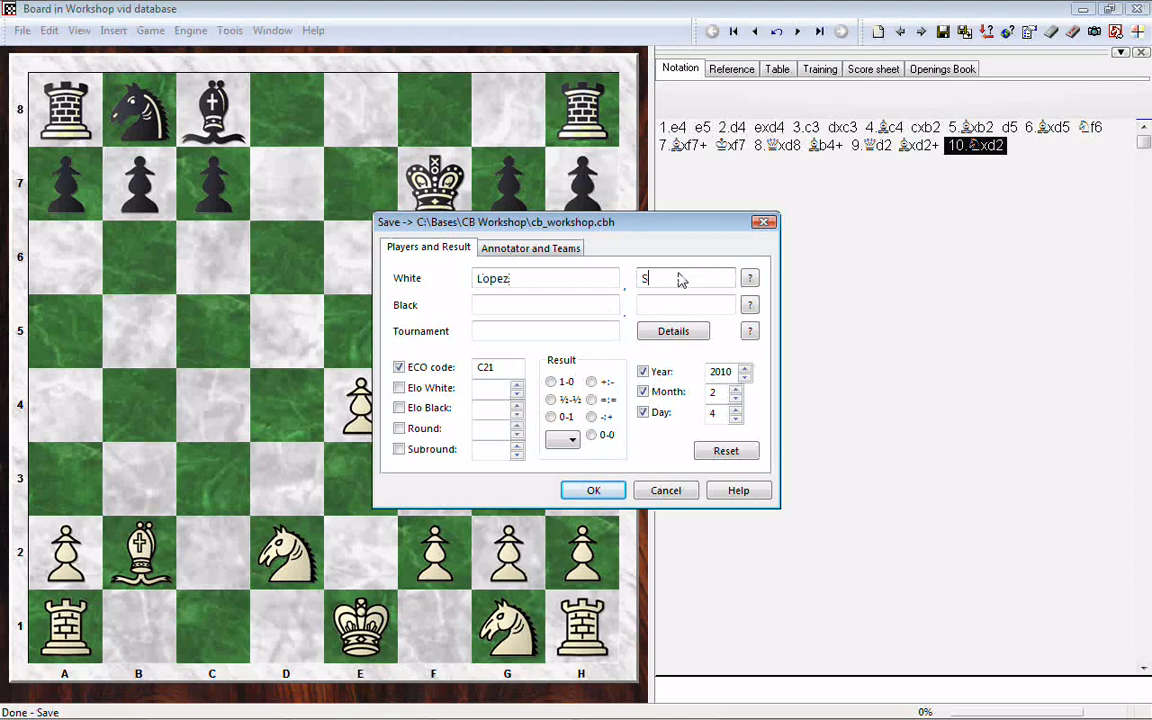
pyautogui.click(492, 306)
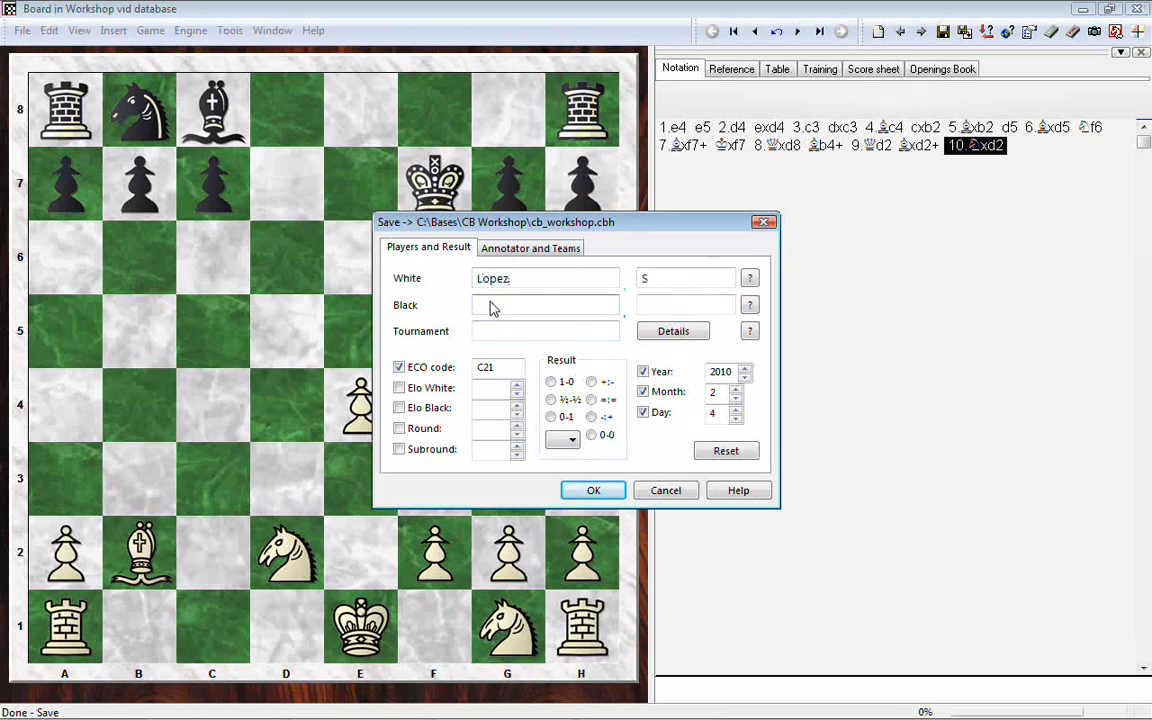
pyautogui.click(490, 334)
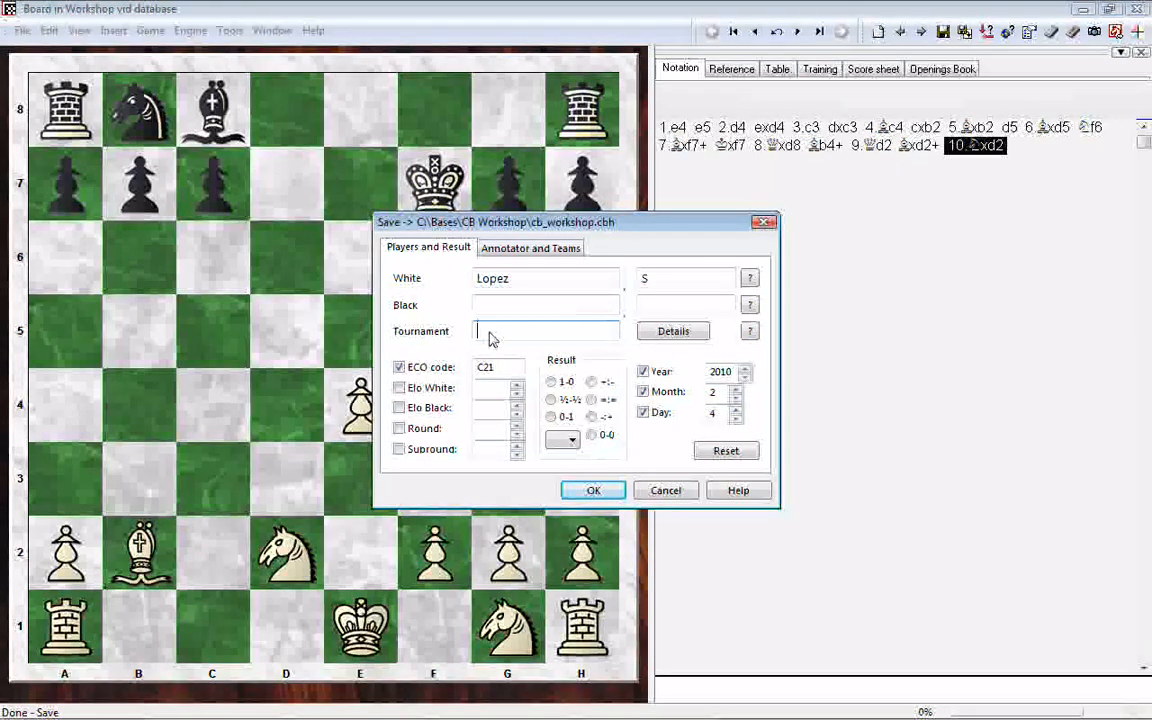
pyautogui.doubleClick(505, 279)
pyautogui.press('Delete')
pyautogui.doubleClick(672, 283)
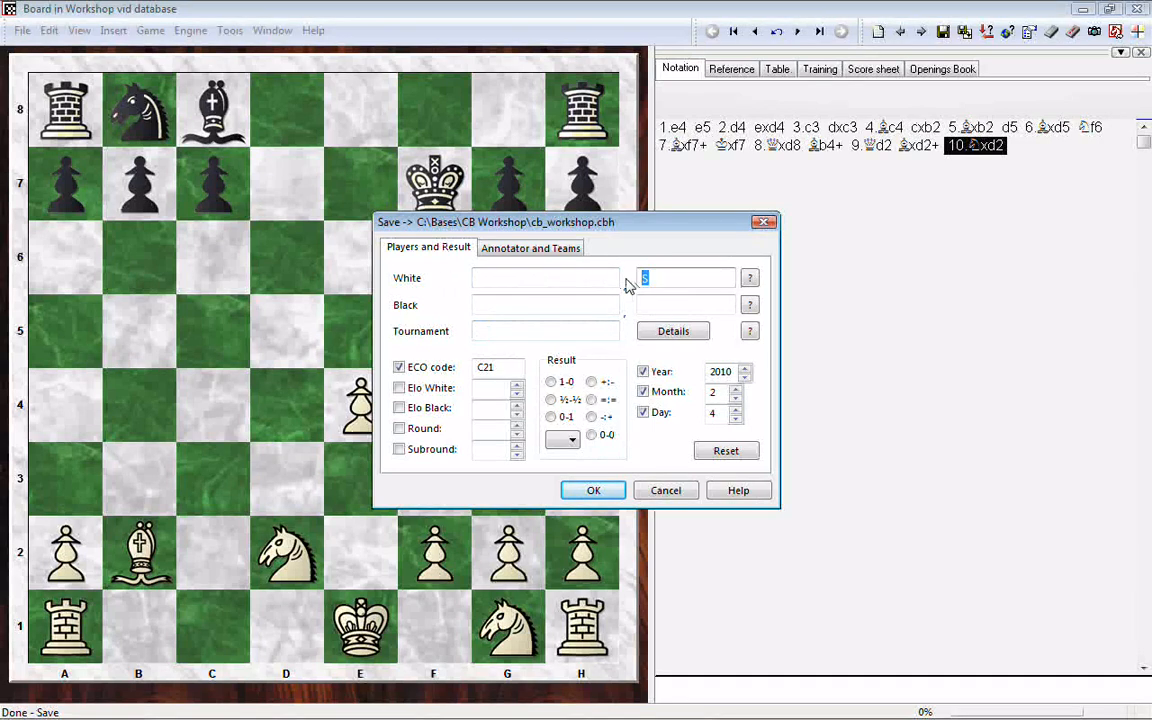
pyautogui.press('Delete')
# Step: Enter Danish Gambit as the White name in the game's save details
pyautogui.click(500, 279)
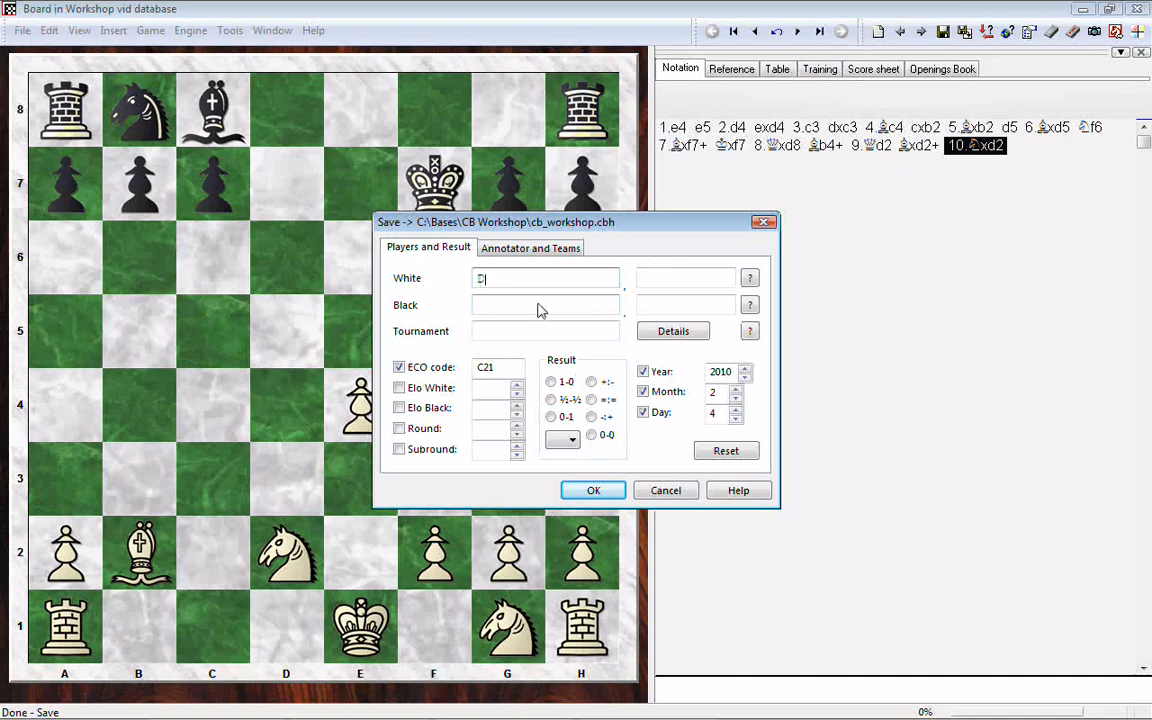
pyautogui.write('Danish Gambit')
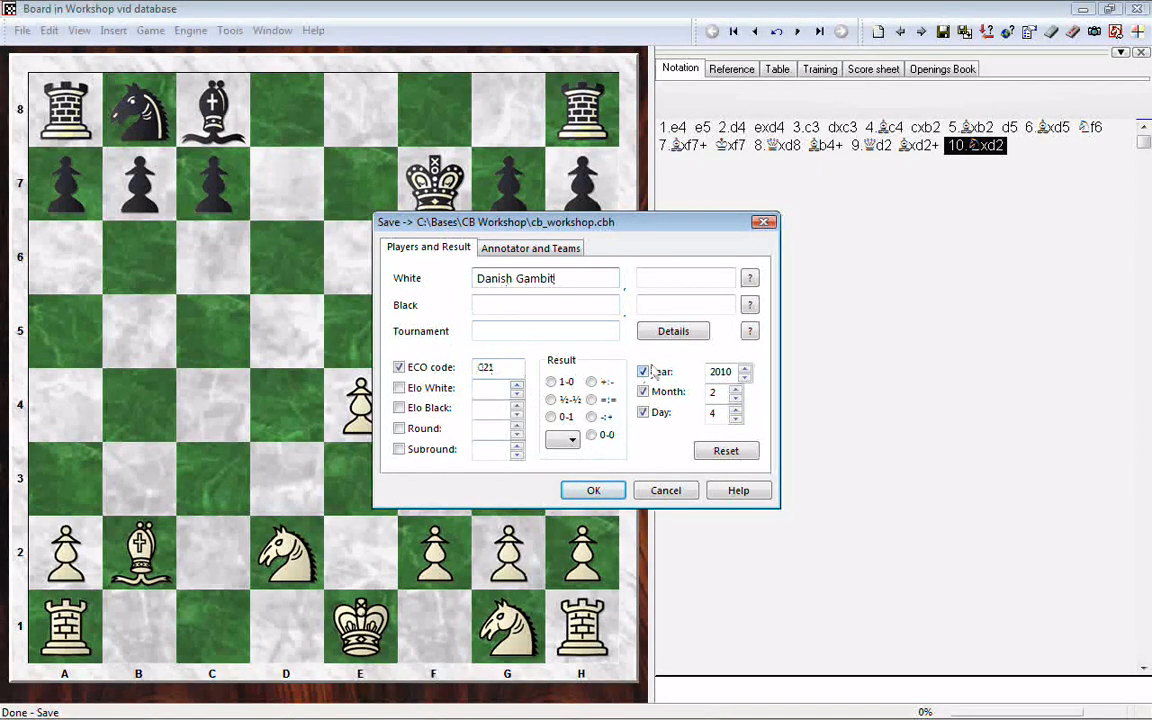
# Step: Exclude the day and month from the game date and save the game to the database
pyautogui.click(643, 413)
pyautogui.click(643, 392)
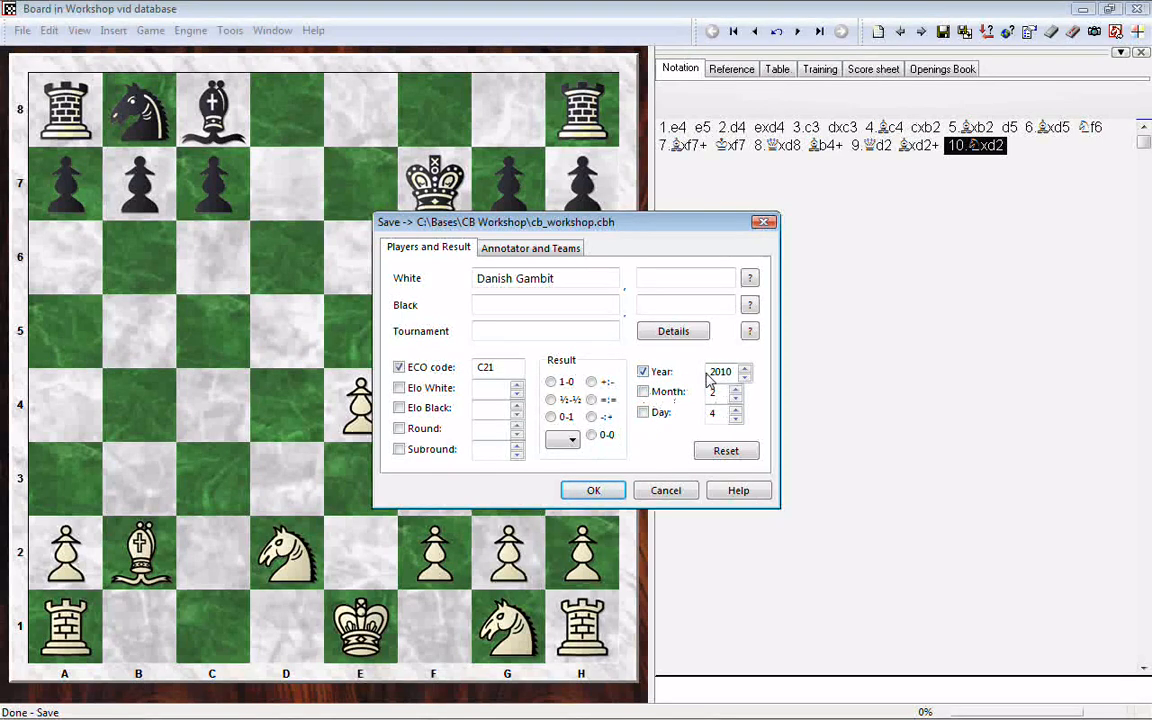
pyautogui.click(593, 495)
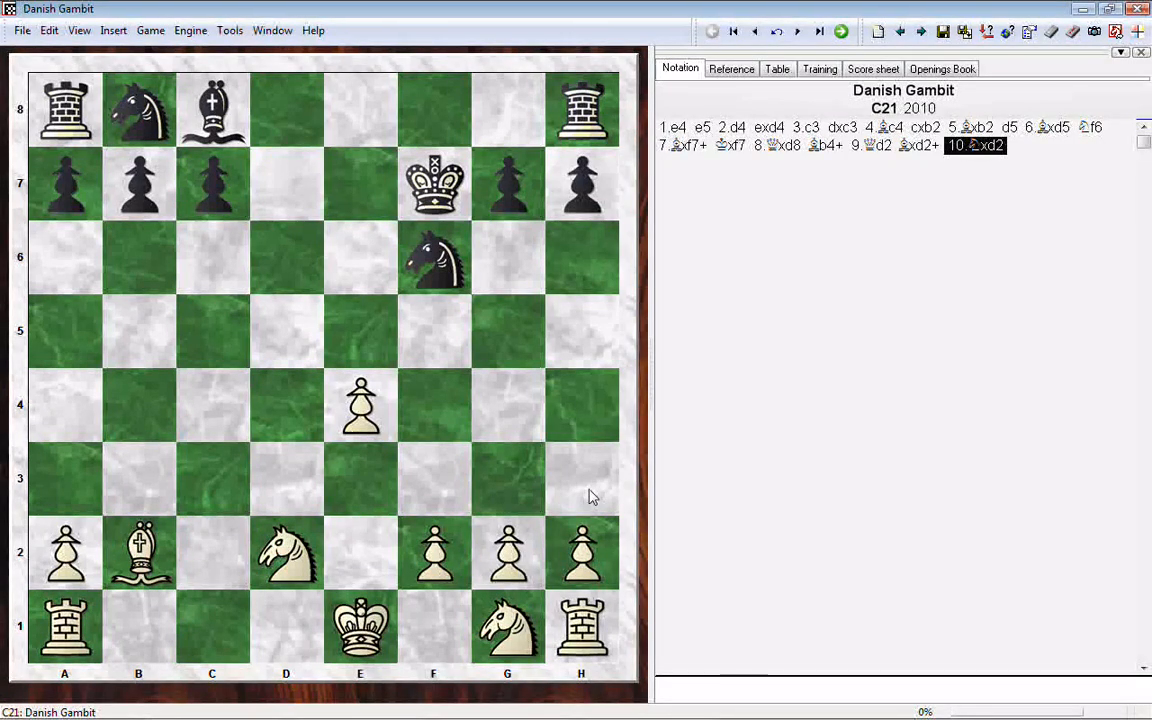
# Step: Look over the saved game in the Workshop vid database list, the main database window and the board window
pyautogui.moveTo(557, 714)
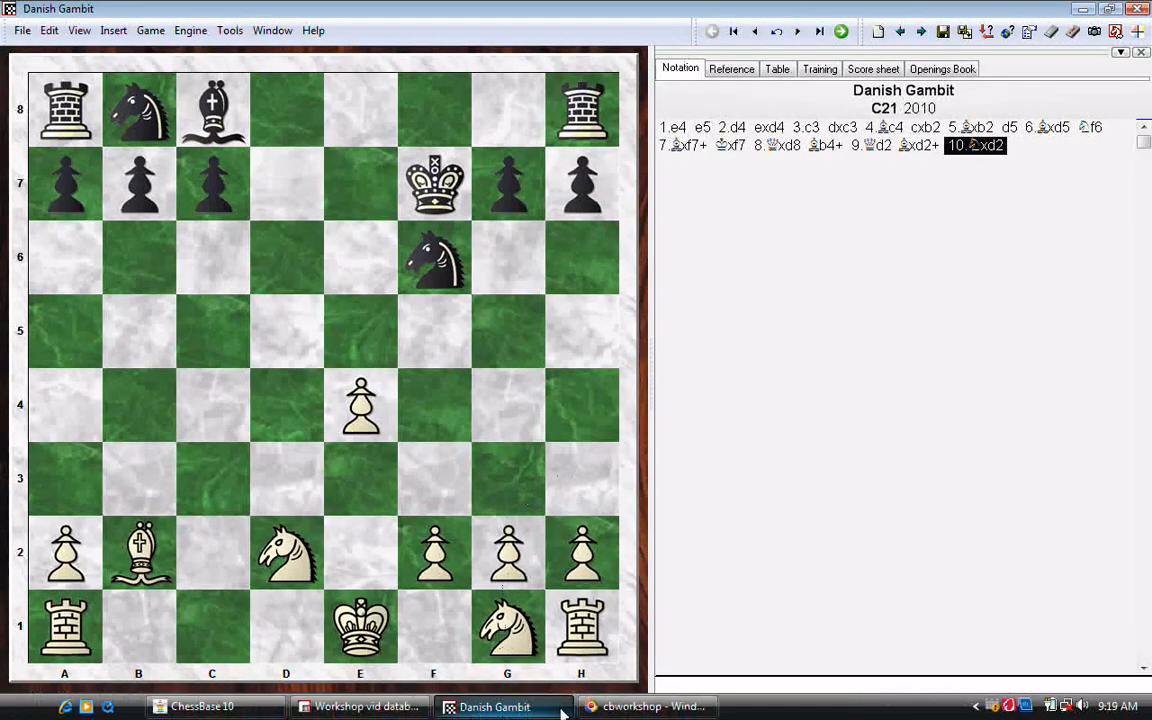
pyautogui.click(367, 707)
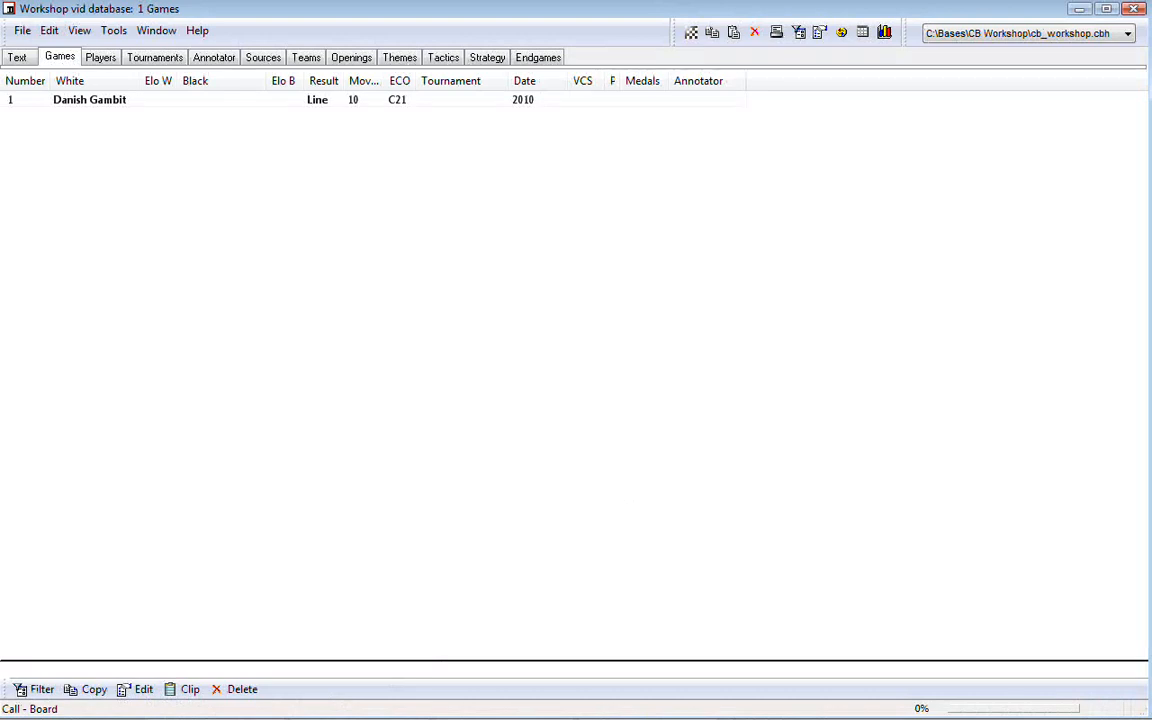
pyautogui.click(200, 714)
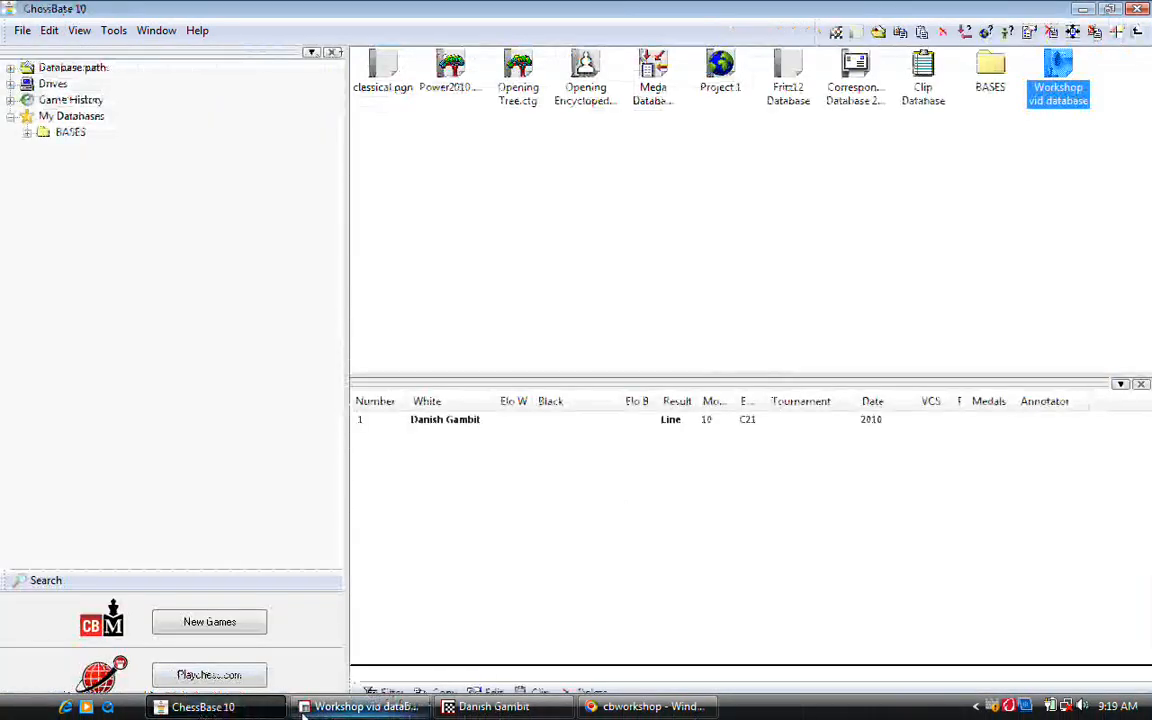
pyautogui.click(308, 710)
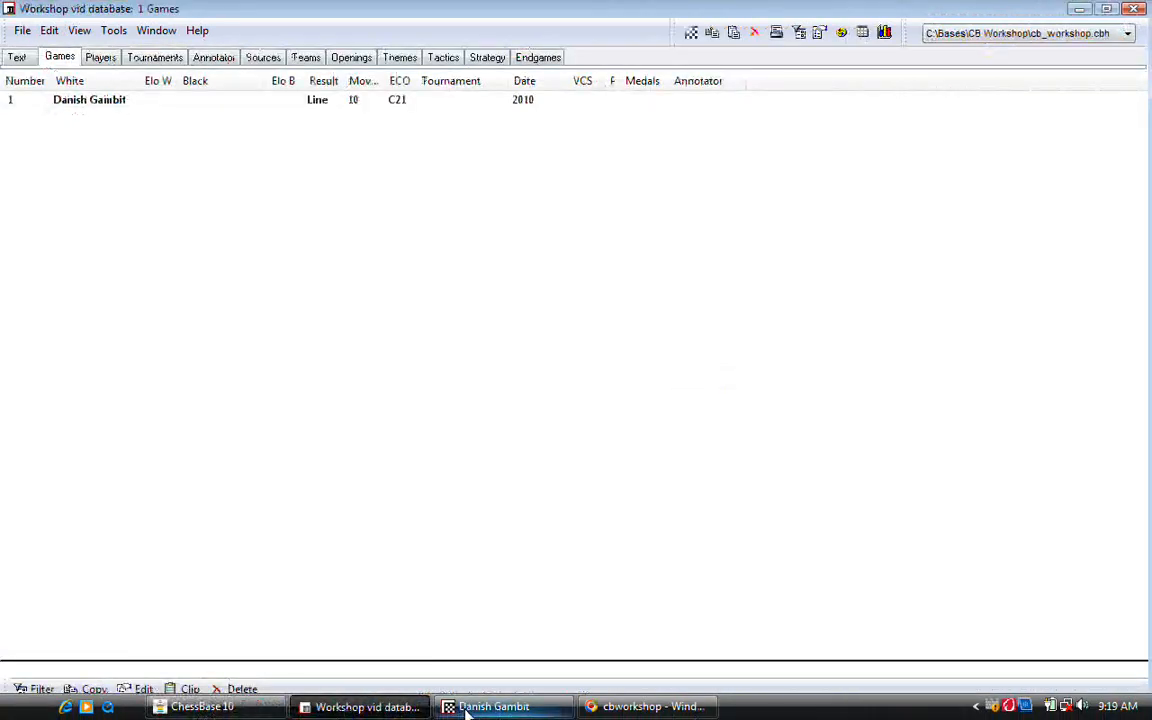
pyautogui.click(467, 710)
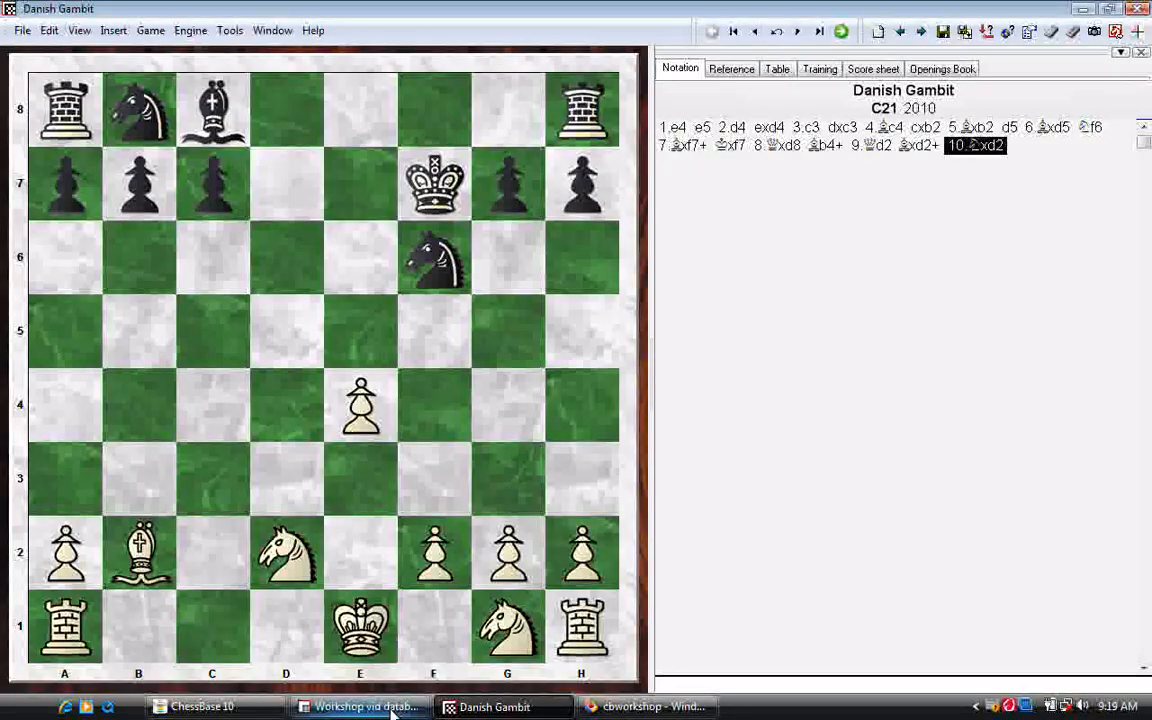
# Step: Return to the Workshop vid database's game list and preview the moves of the Danish Gambit entry
pyautogui.click(393, 713)
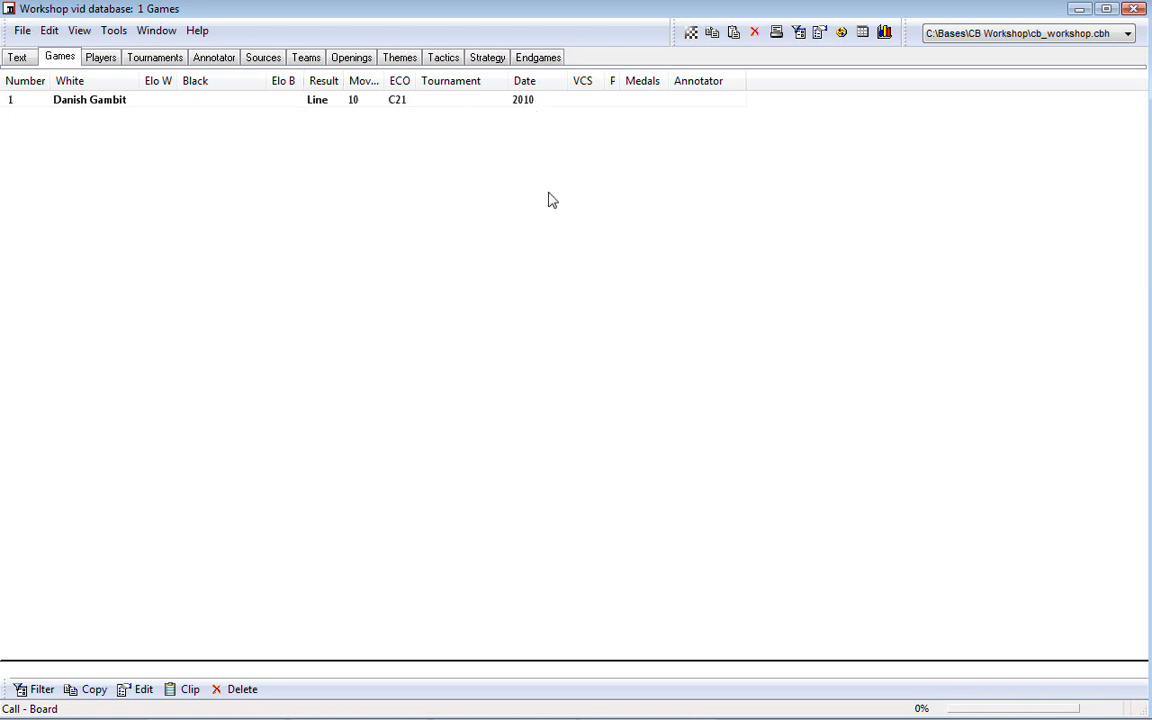
pyautogui.click(122, 99)
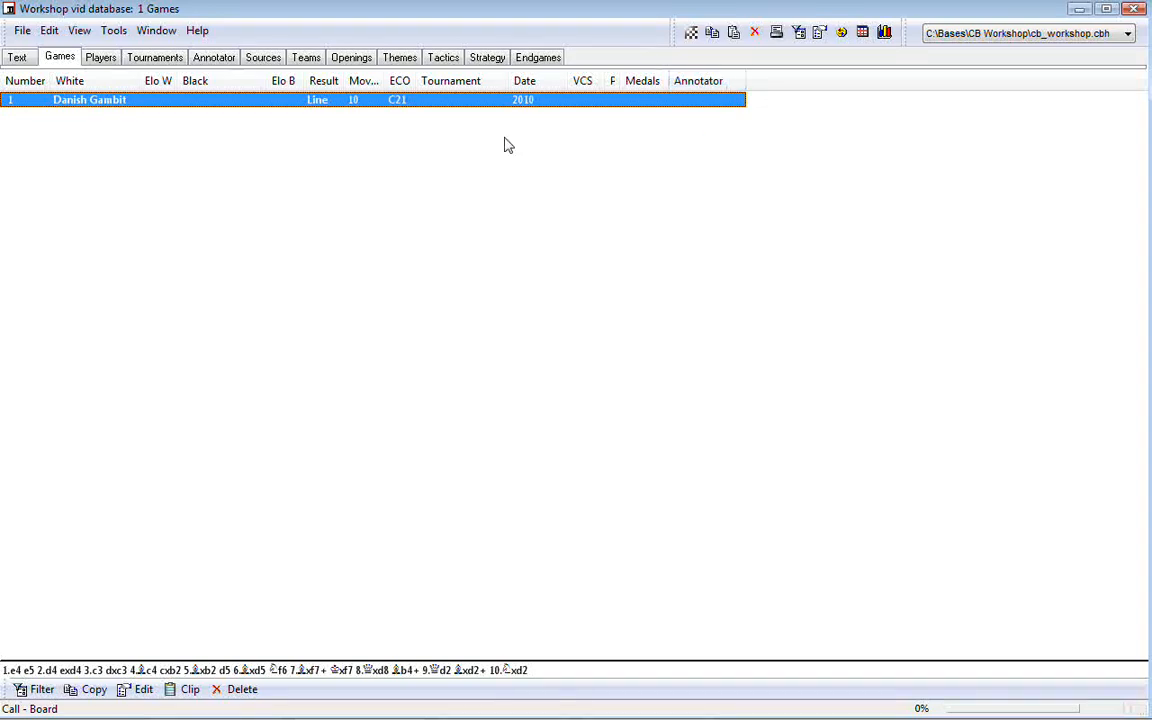
pyautogui.click(176, 180)
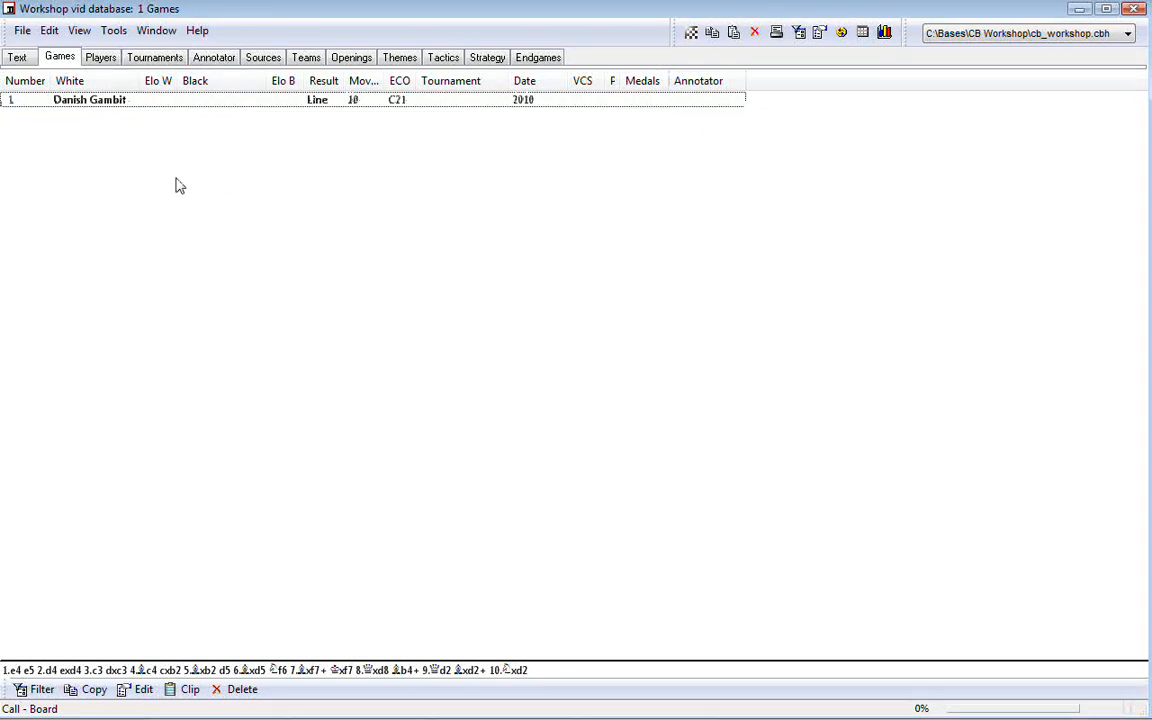